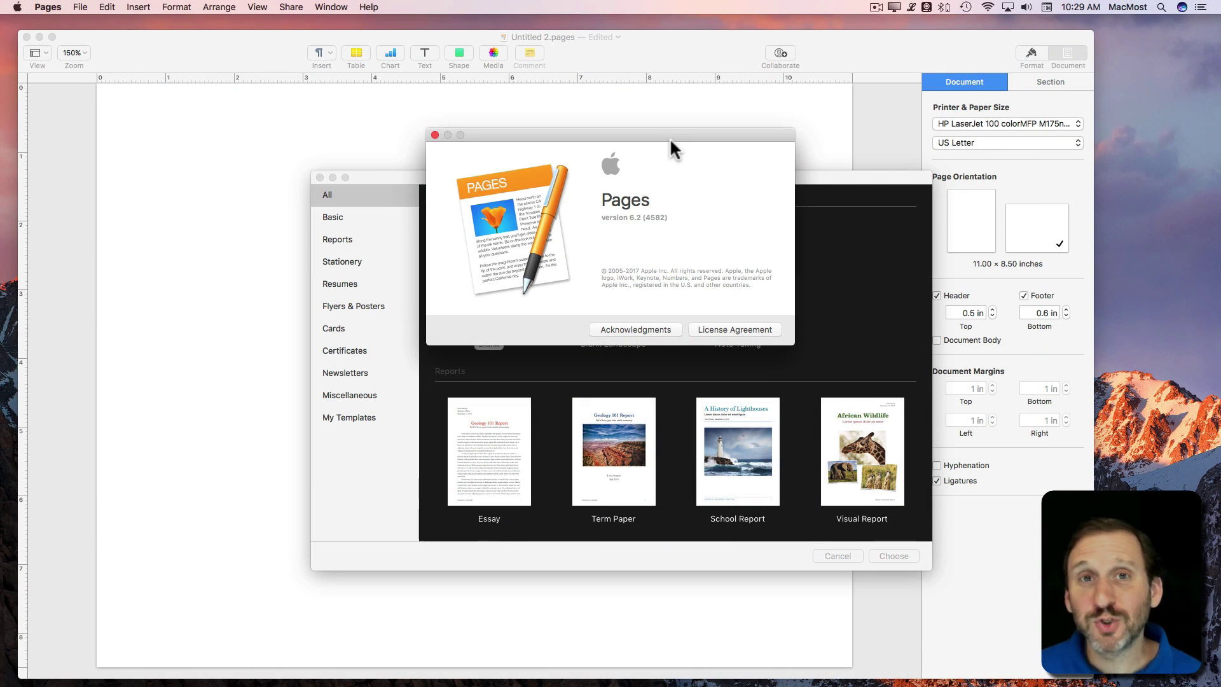
Step: Dismiss the About box, preview the Elegant Brochure template from Miscellaneous, then close it
left_click(436, 135)
scroll(574, 445, "down", 15)
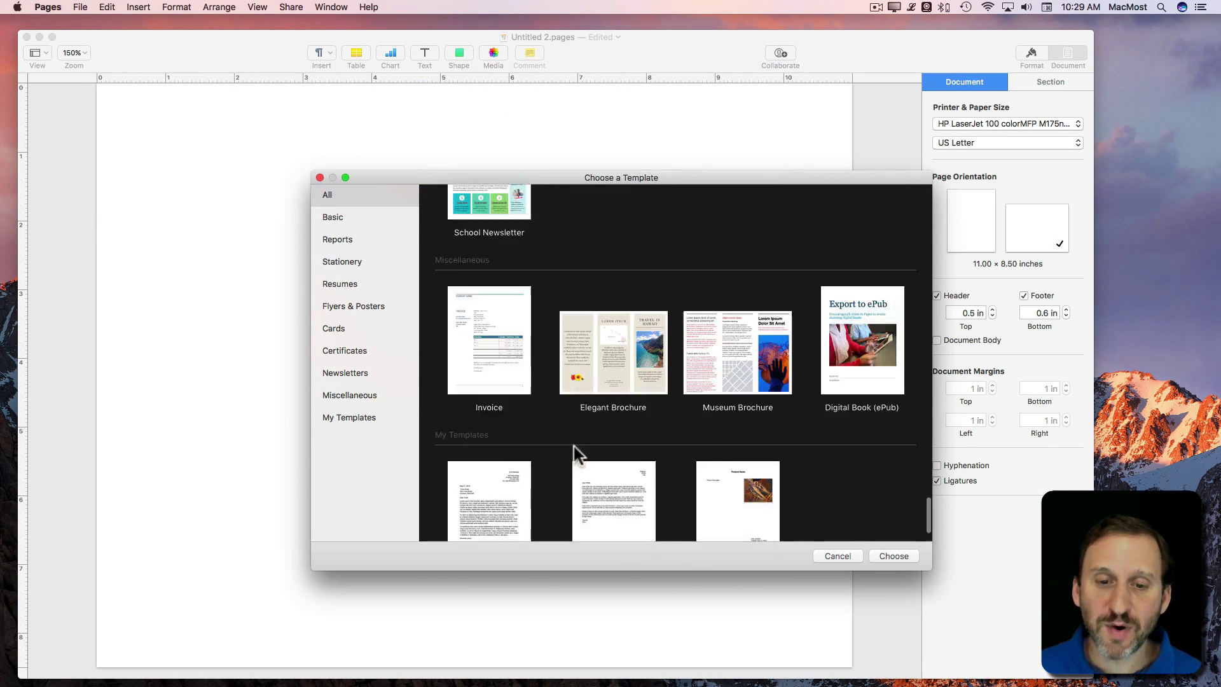
scroll(574, 445, "down", 2)
left_click(737, 289)
left_click(625, 299)
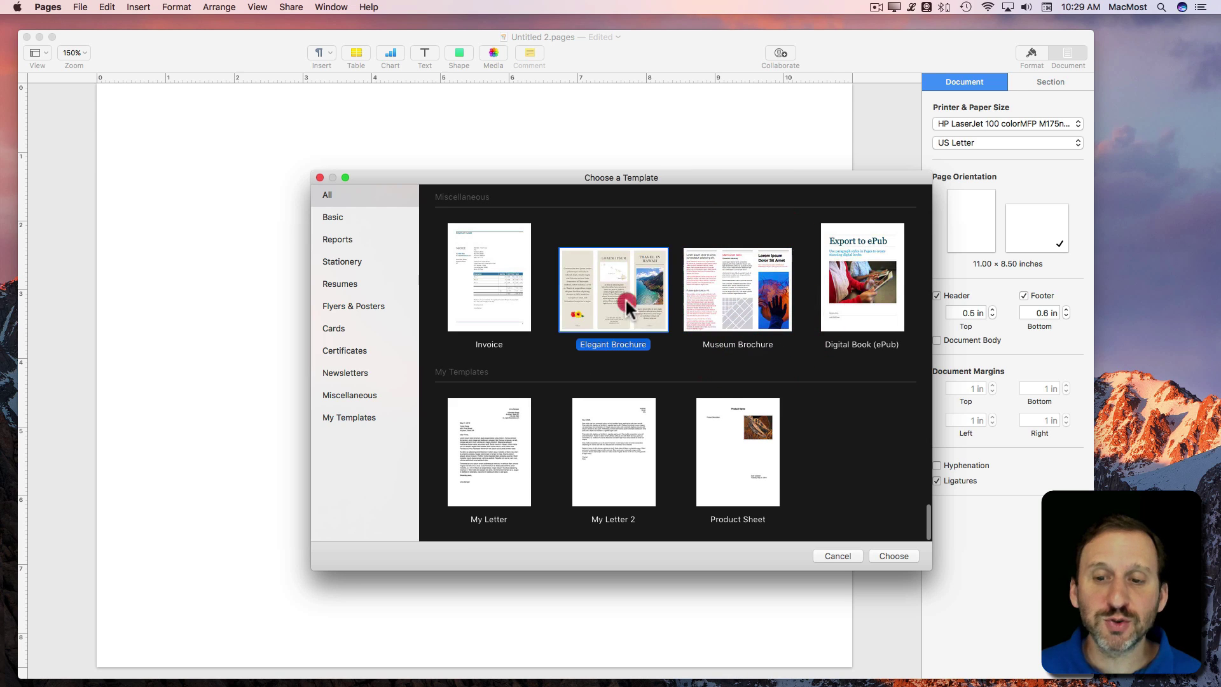
double_click(608, 290)
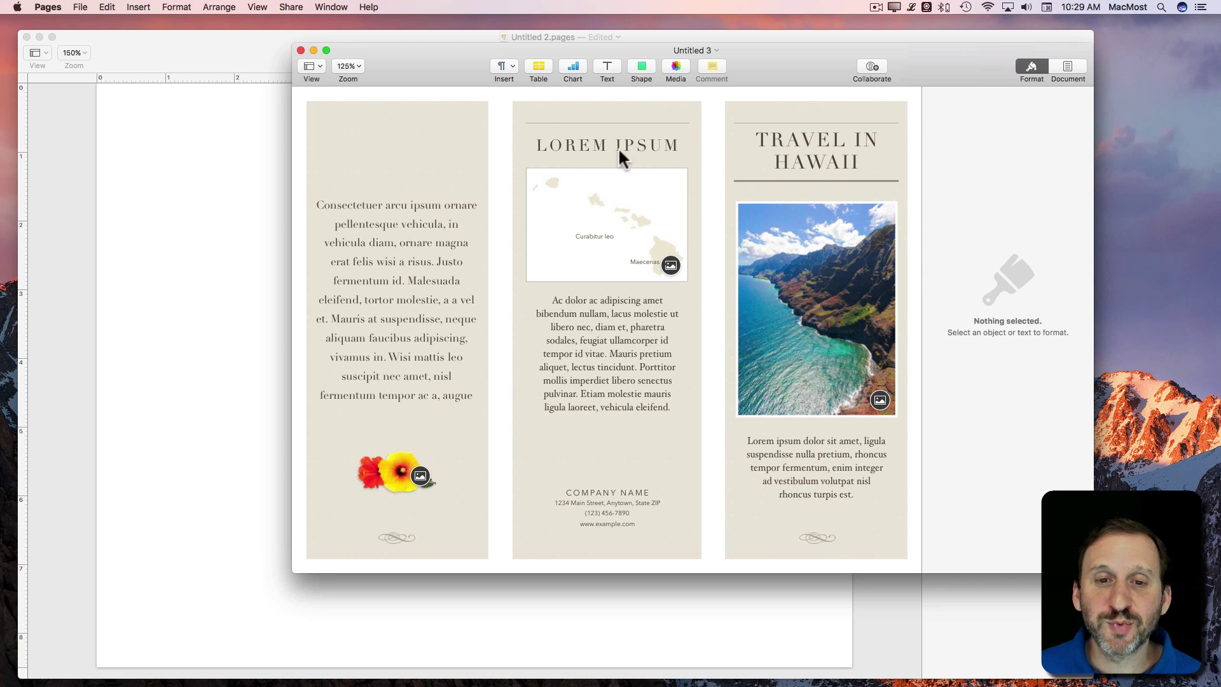
left_click(301, 50)
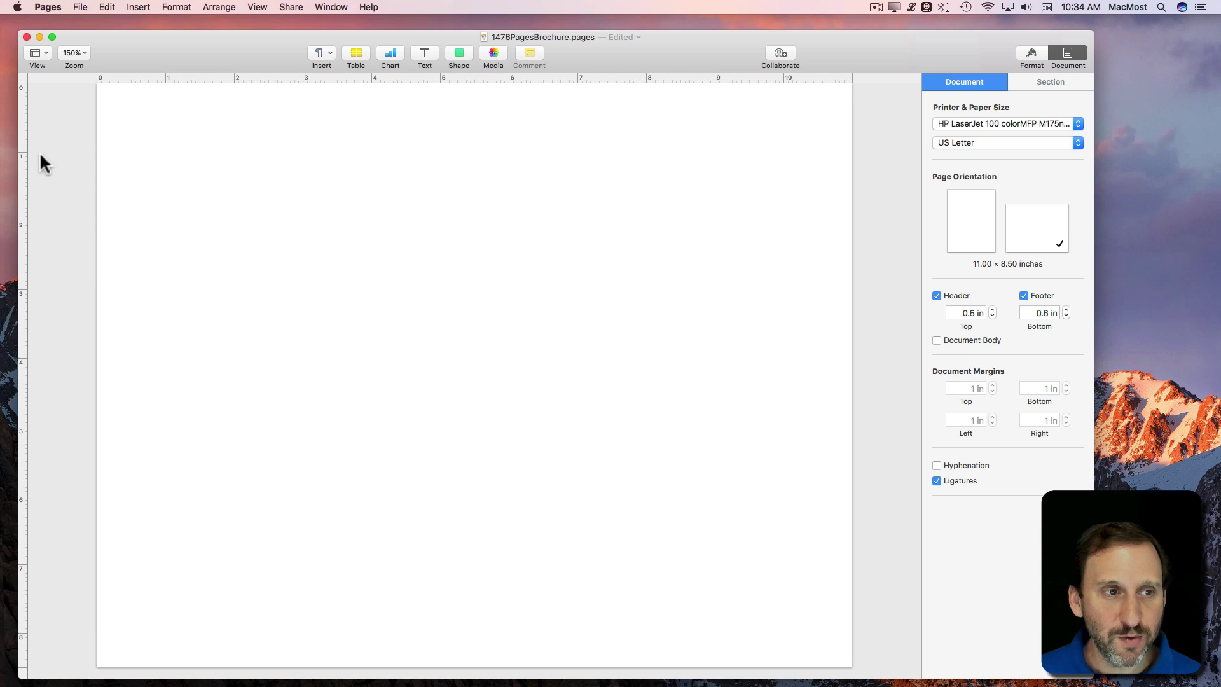
left_click(256, 7)
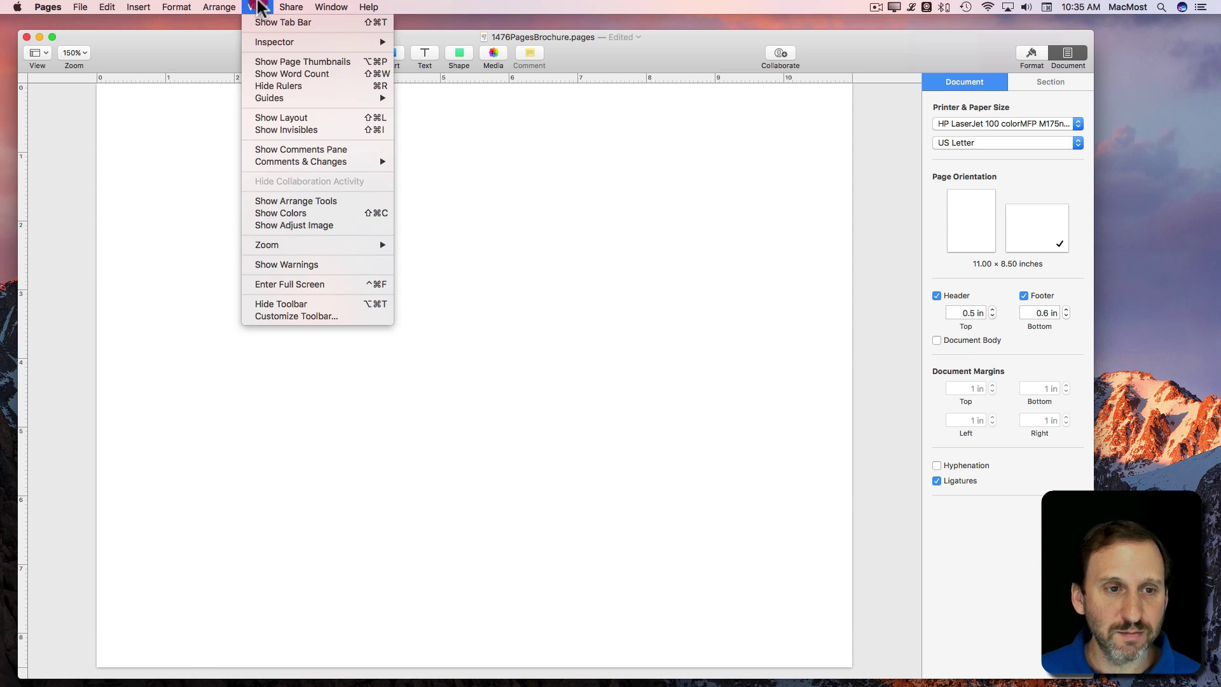
left_click(283, 91)
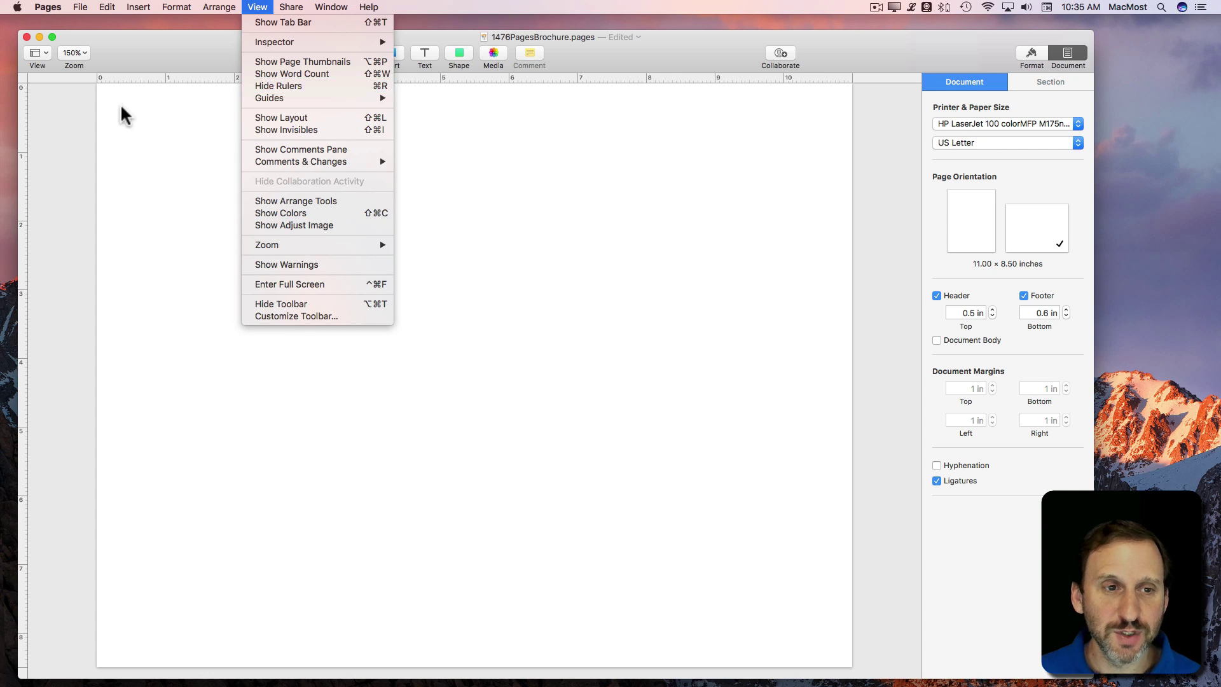
mouse_move(24, 138)
left_mouse_down()
mouse_move(422, 152)
mouse_move(612, 181)
mouse_move(158, 153)
mouse_move(734, 182)
mouse_move(16, 158)
left_mouse_up()
left_click(169, 168)
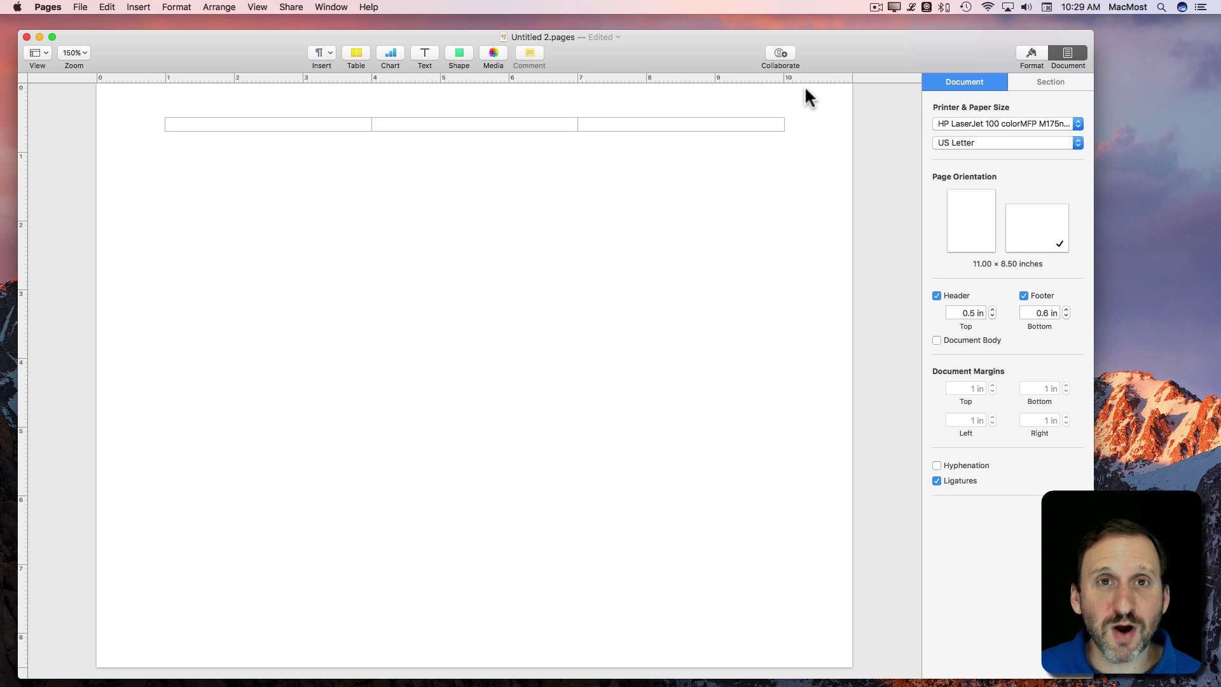
Step: Use Spotlight's calculator to compute 11/3 = 3.6666666667 and (11/3)*2 = 7.3333333333
key("super+space")
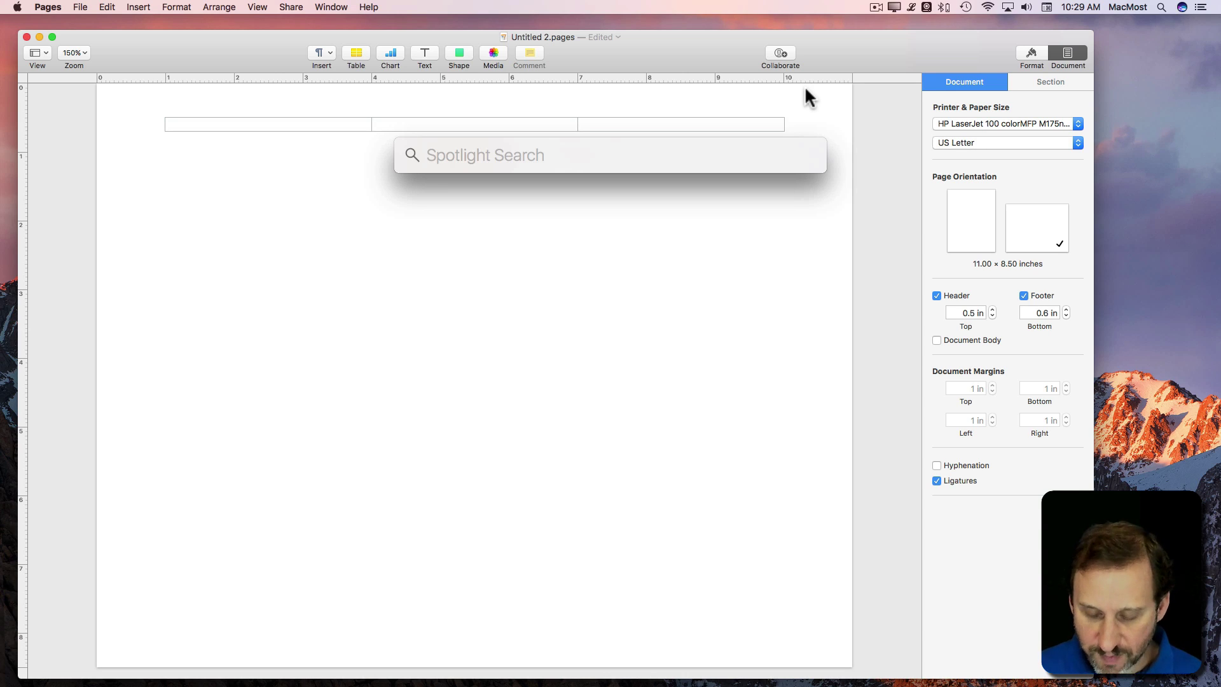
type("11/3")
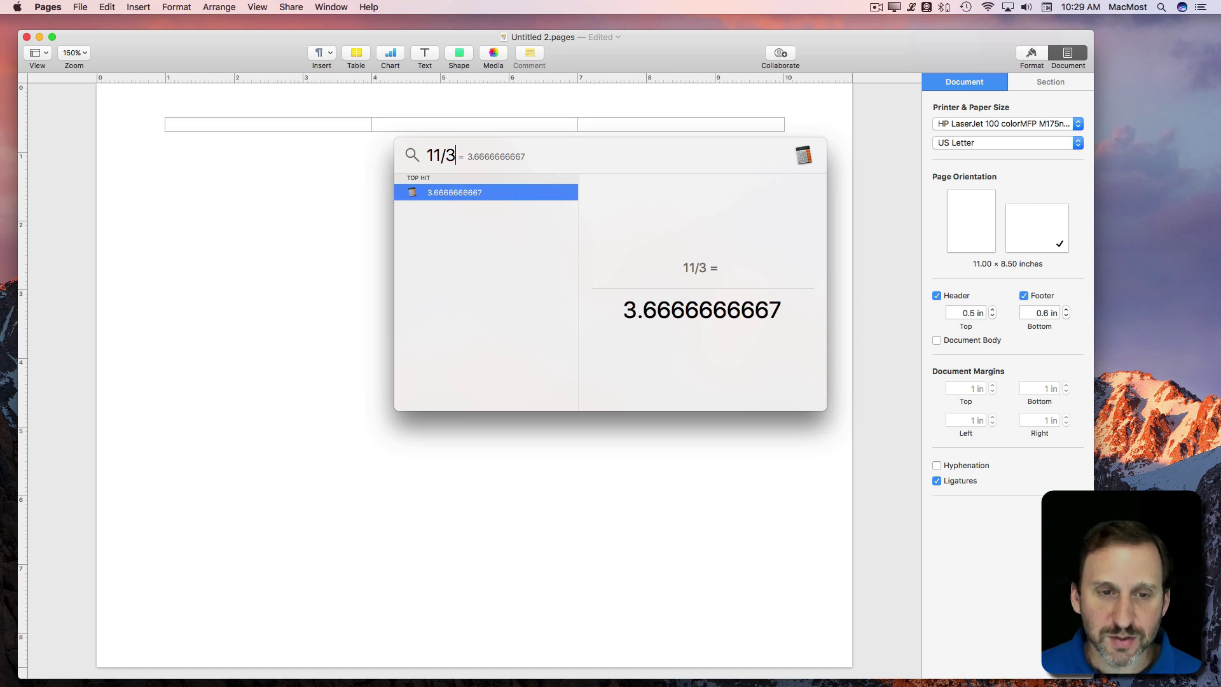
type(")")
key("super+a")
key("Left")
type("(")
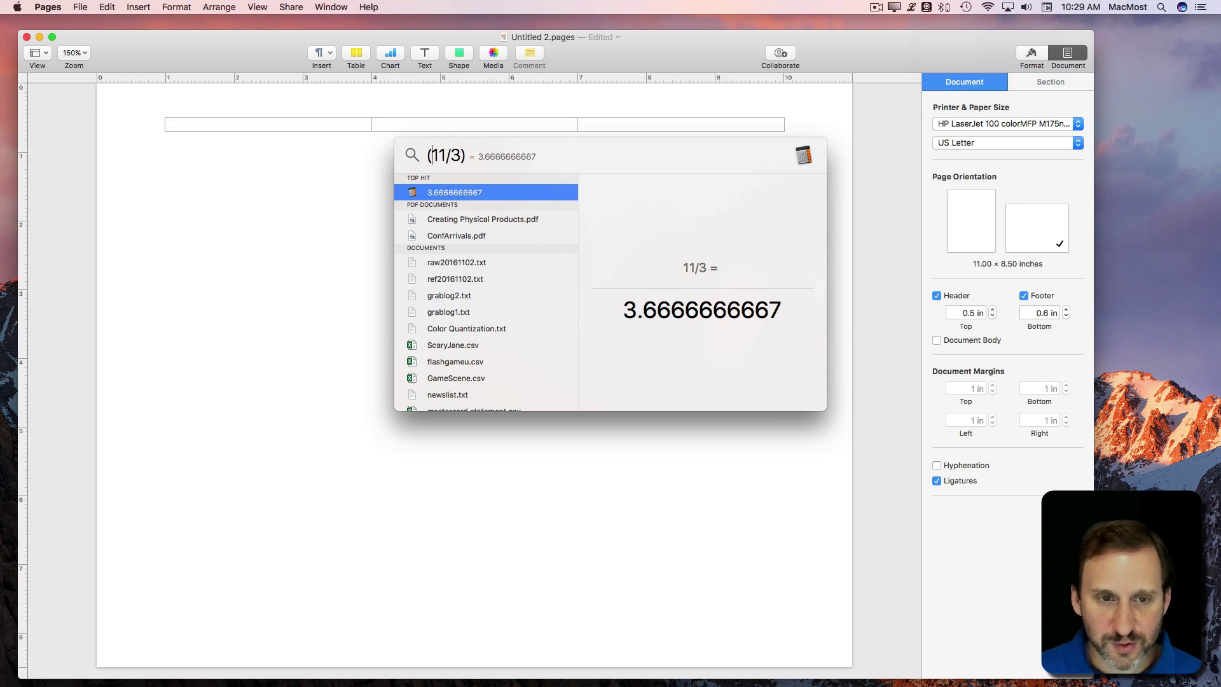
key("super+Right")
type("*2")
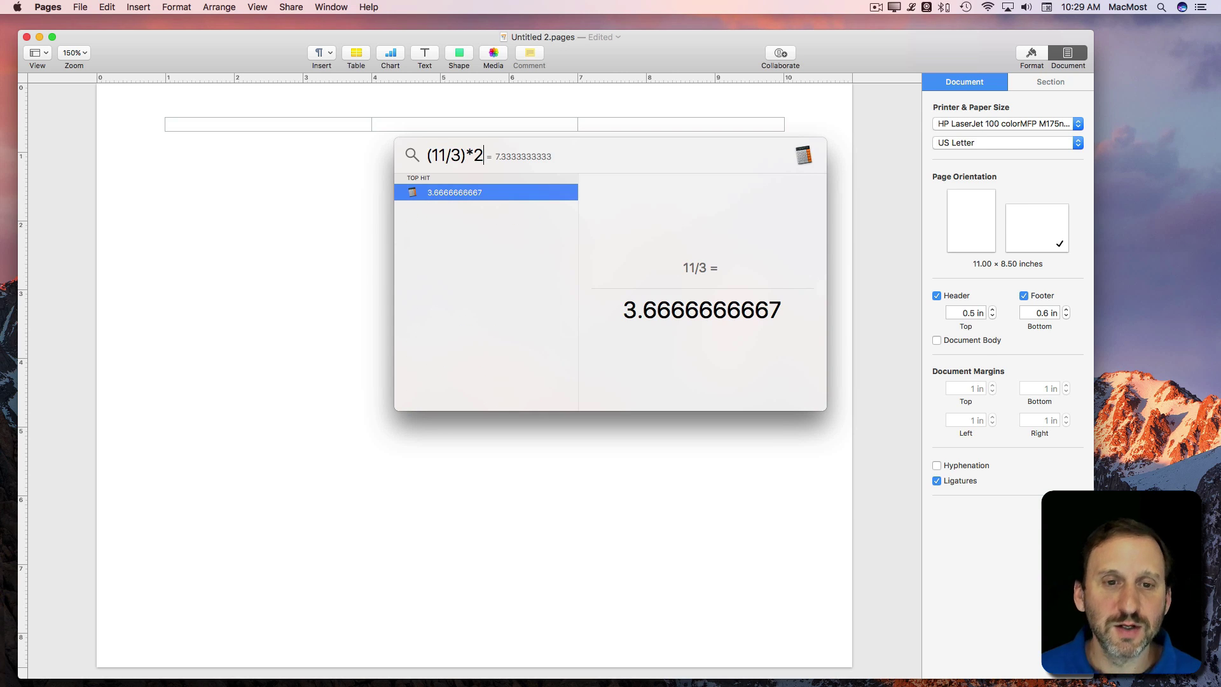
Step: Add vertical guides at about 3.67 and 7.33 inches, one and two thirds across
left_click(264, 203)
left_click_drag(22, 196, 349, 194)
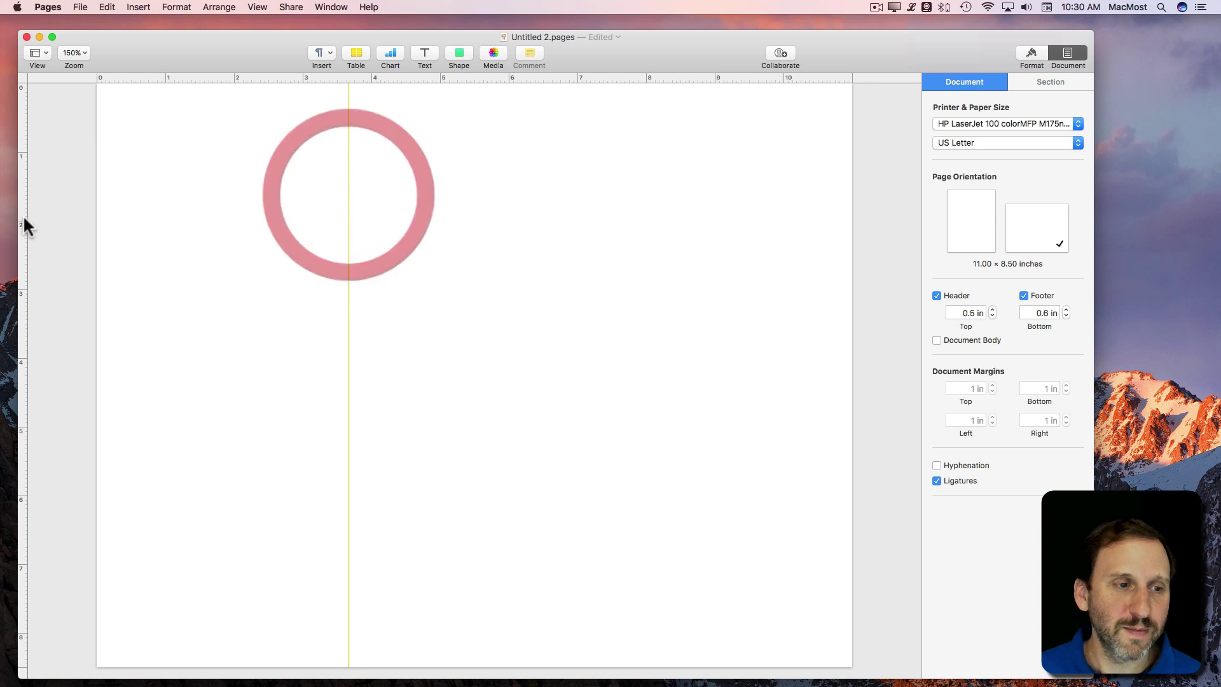
left_click_drag(21, 206, 600, 182)
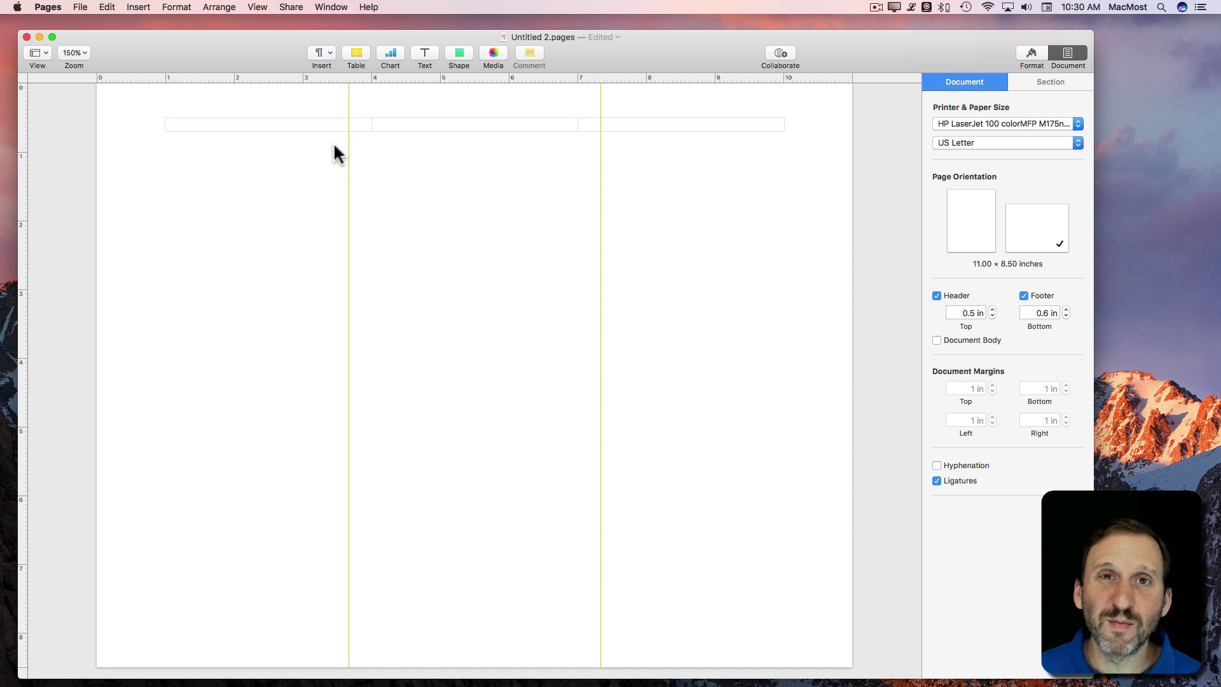
Step: Add gutter guides on either side of both third-line guides
left_click_drag(22, 214, 332, 229)
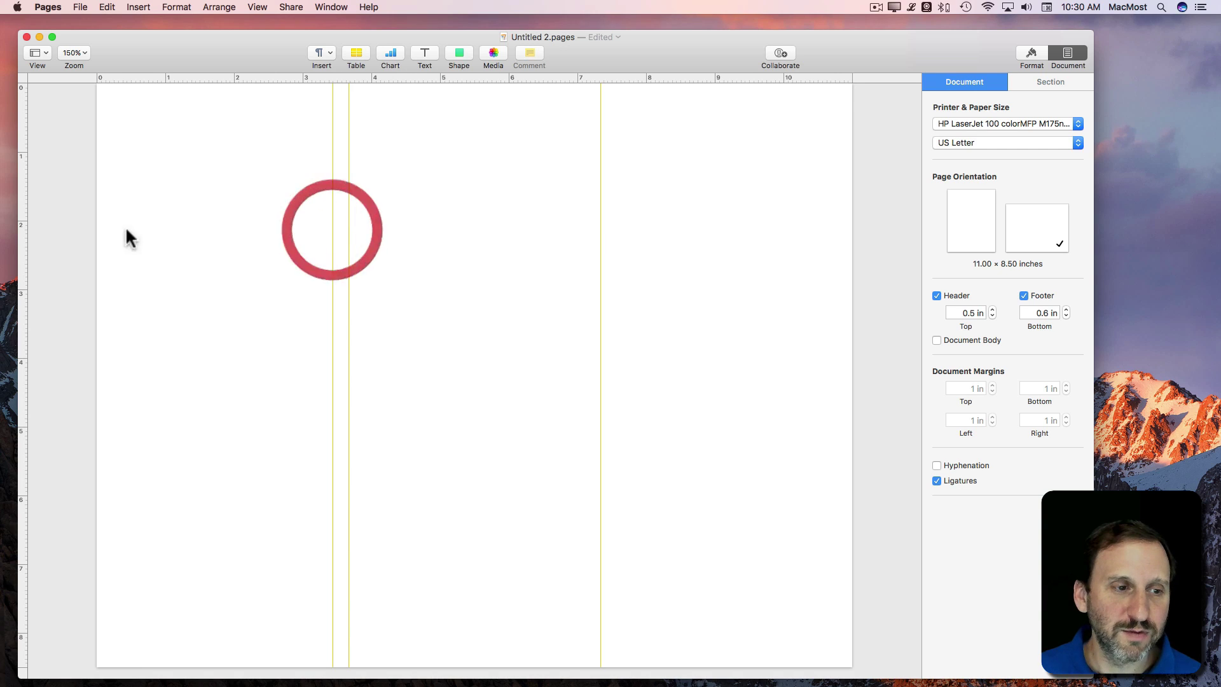
left_click_drag(19, 237, 364, 229)
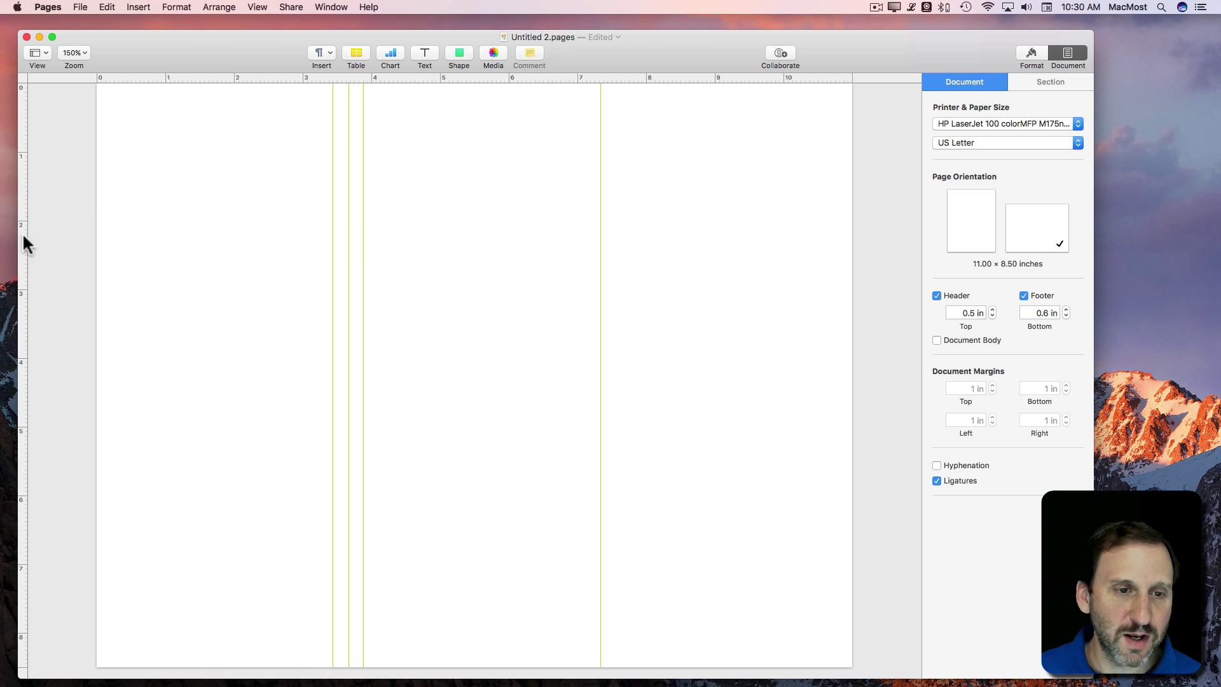
left_click_drag(22, 231, 585, 238)
left_click_drag(23, 245, 614, 253)
Step: Add left, right and top margin guides near the page edges
left_click_drag(21, 246, 111, 252)
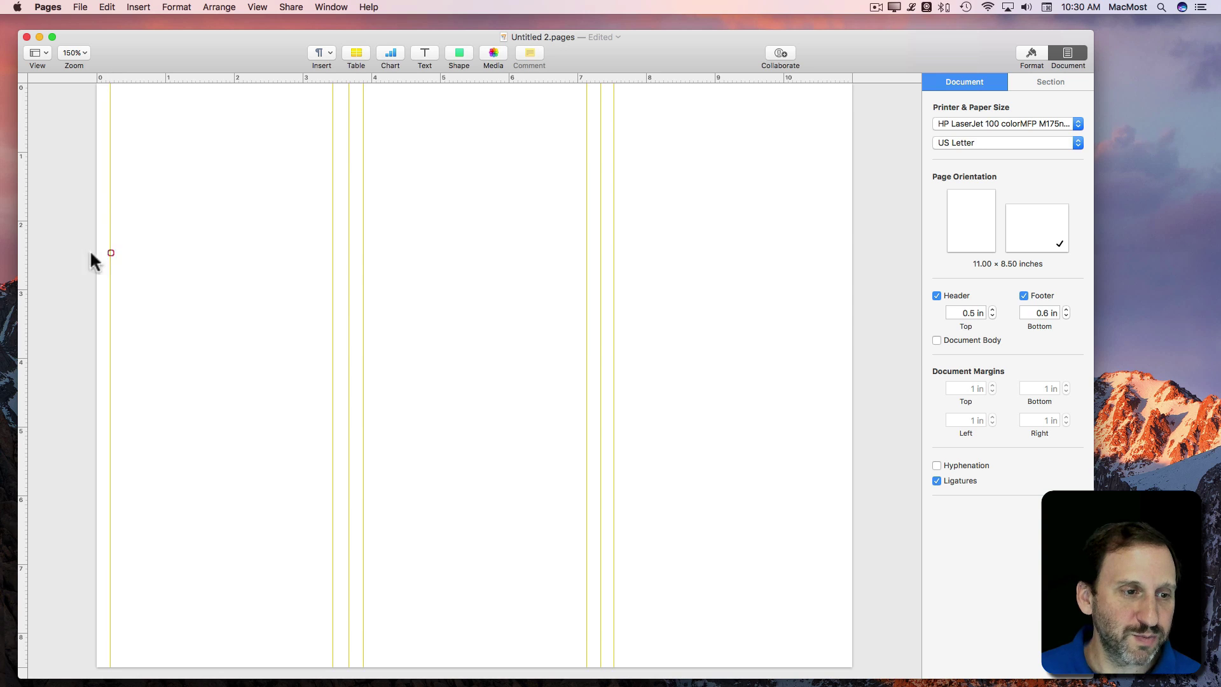
left_click_drag(22, 256, 835, 277)
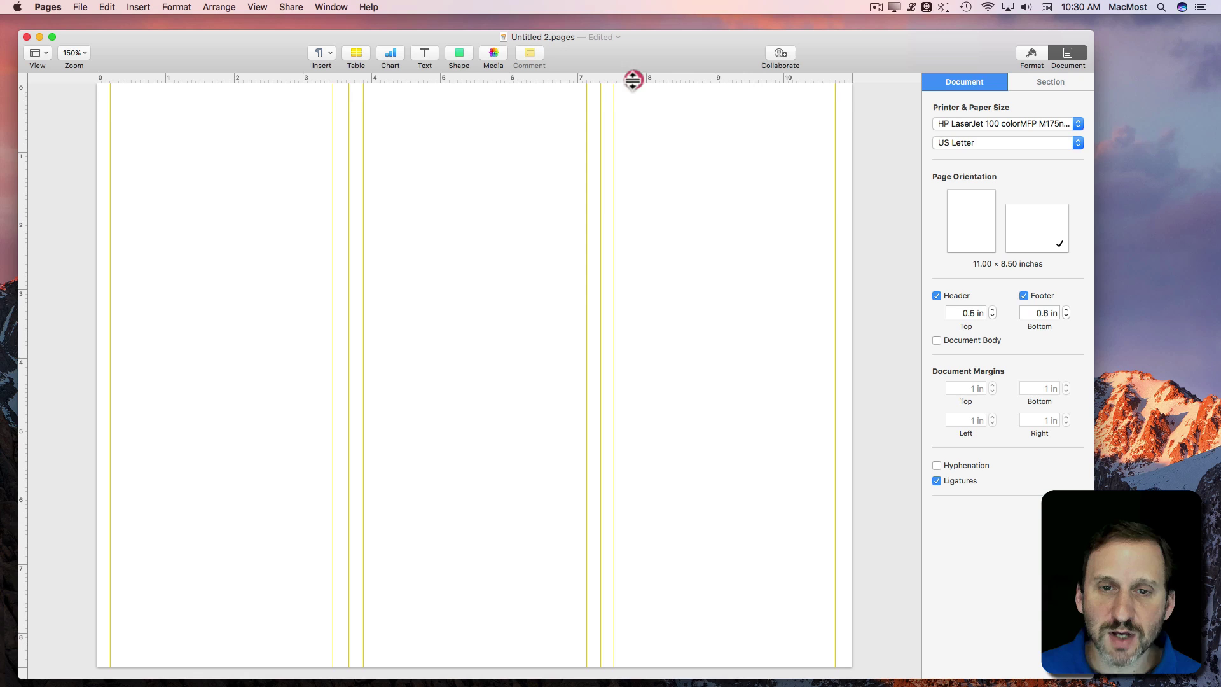
left_click_drag(633, 80, 485, 656)
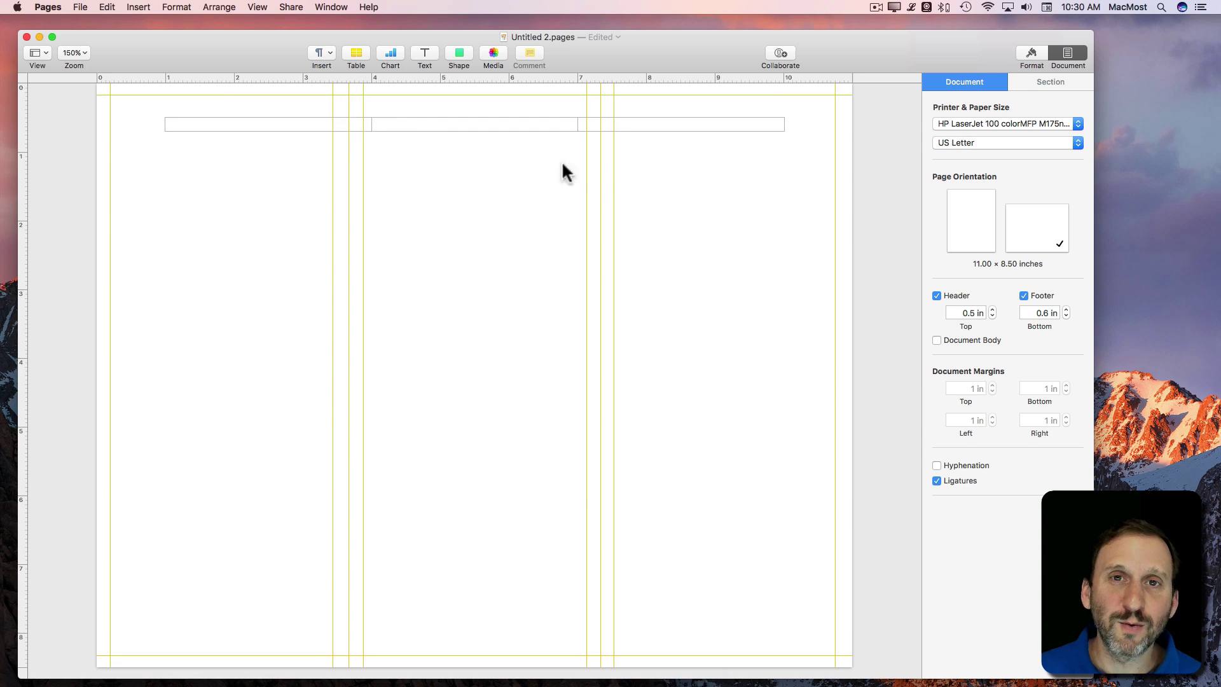
Step: Insert a text box in the first panel and type the headline 'The First Headline'
left_click(422, 58)
left_click_drag(504, 383, 258, 164)
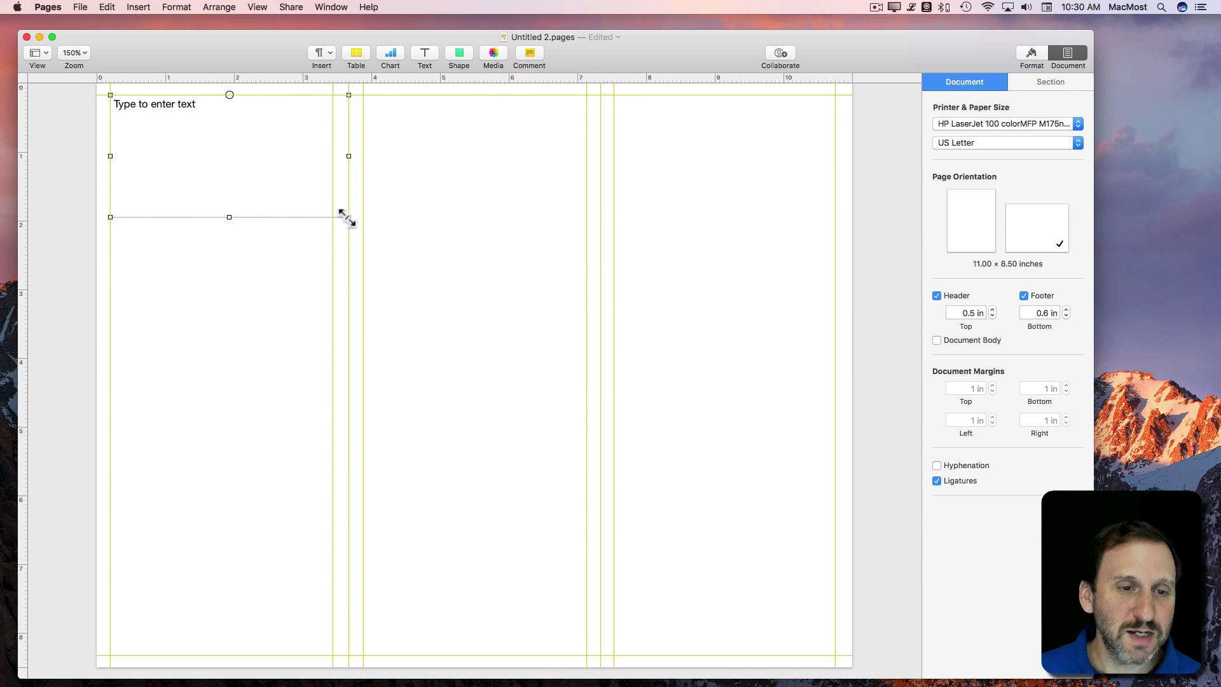
left_click_drag(347, 217, 333, 145)
left_click(286, 117)
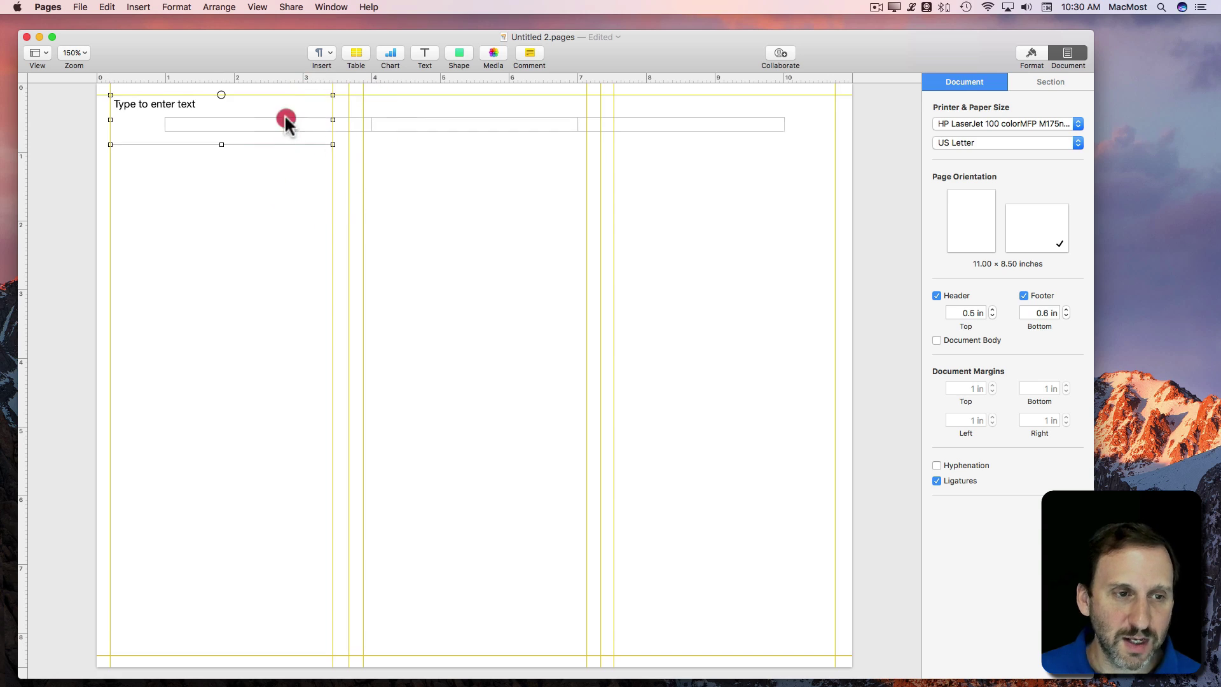
type("The First Headline")
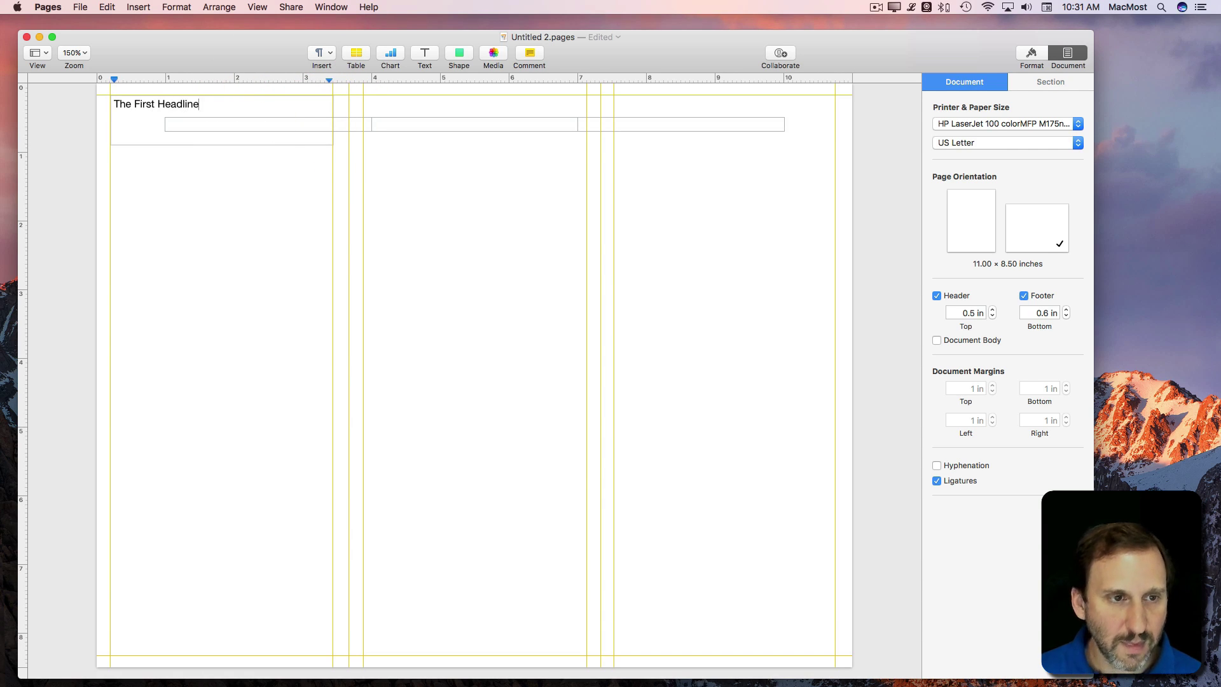
Step: Give the headline the Title style at 26 pt, centred
key("super+a")
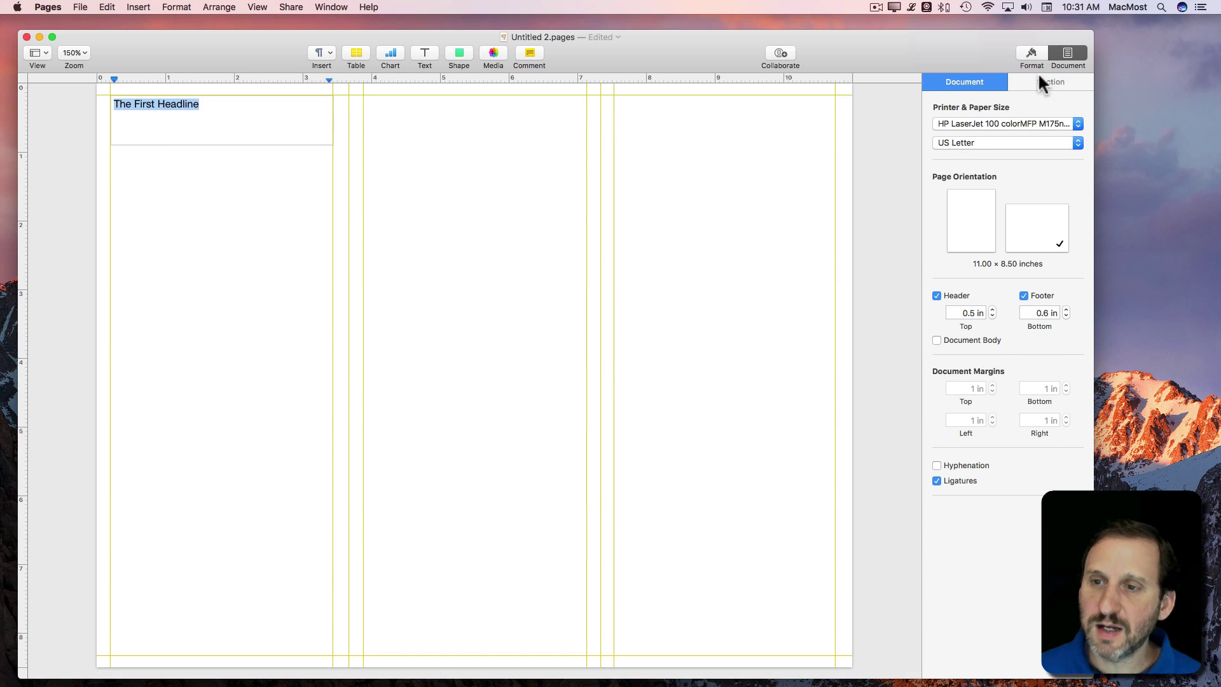
left_click(1031, 51)
left_click(954, 112)
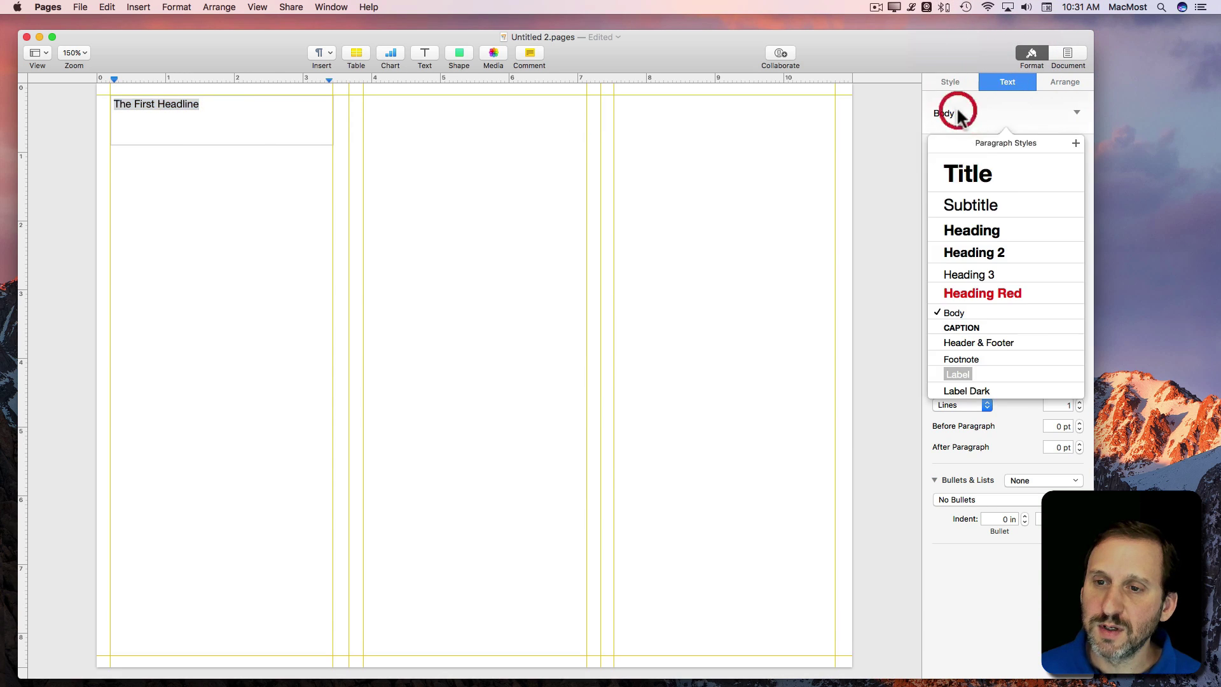
left_click(956, 175)
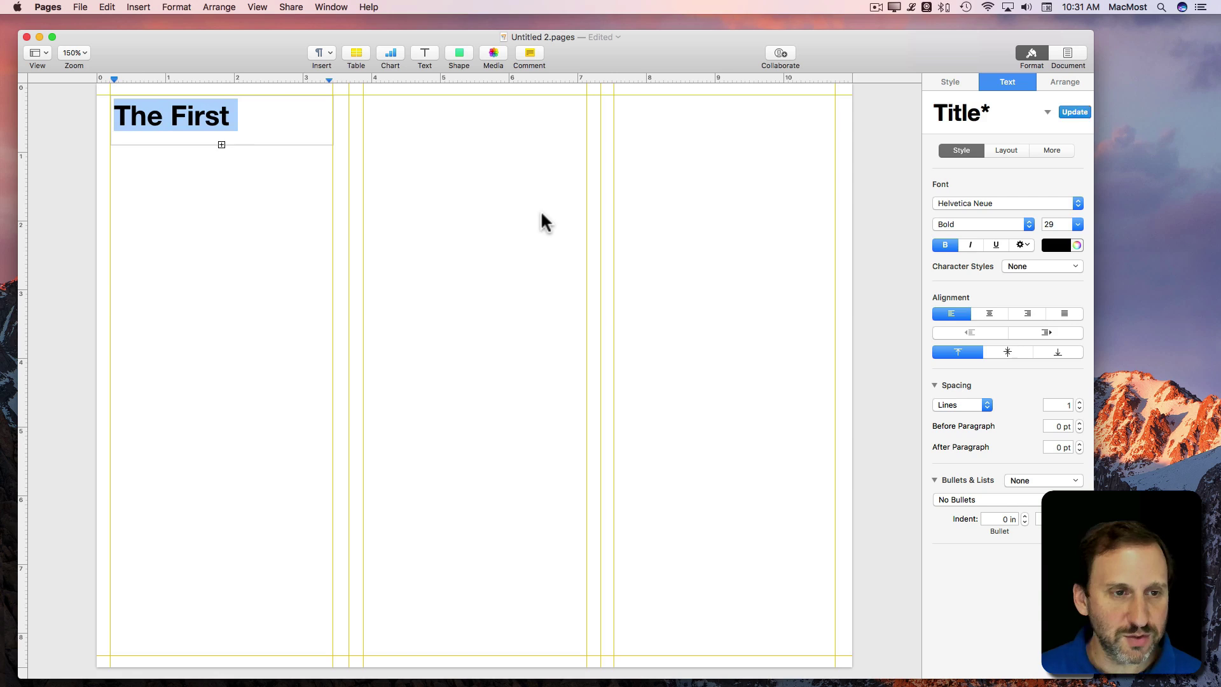
key("super+minus")
key("super+minus")
key("super+minus")
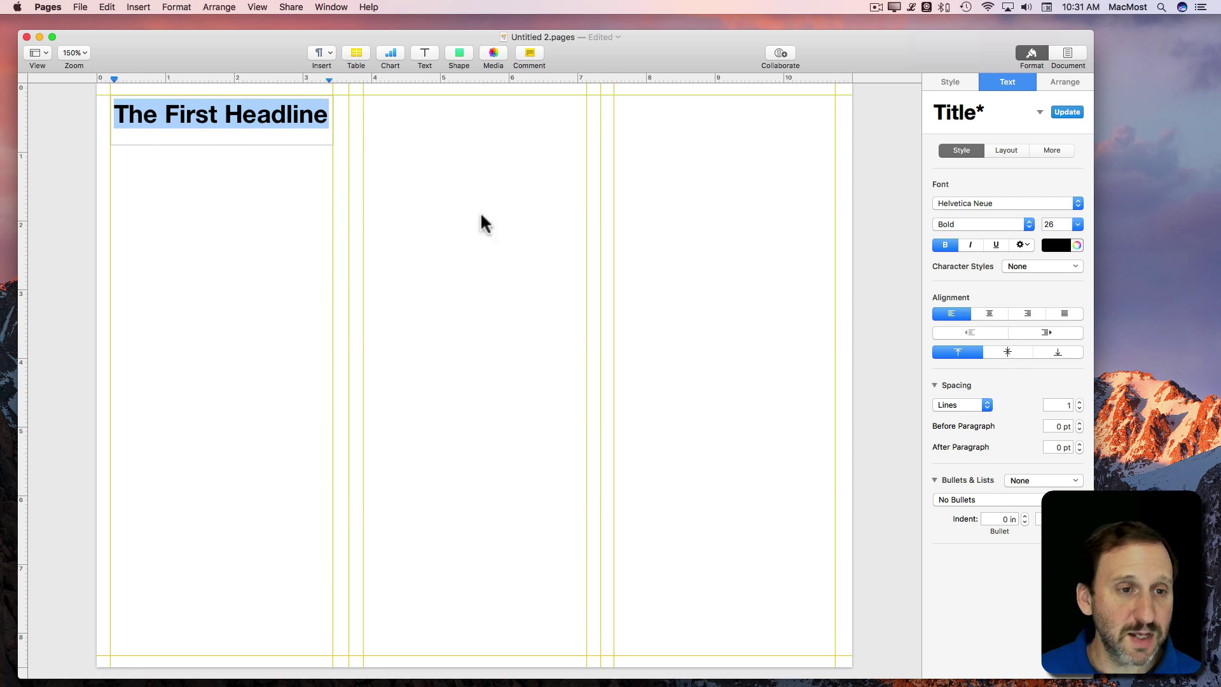
left_click(990, 314)
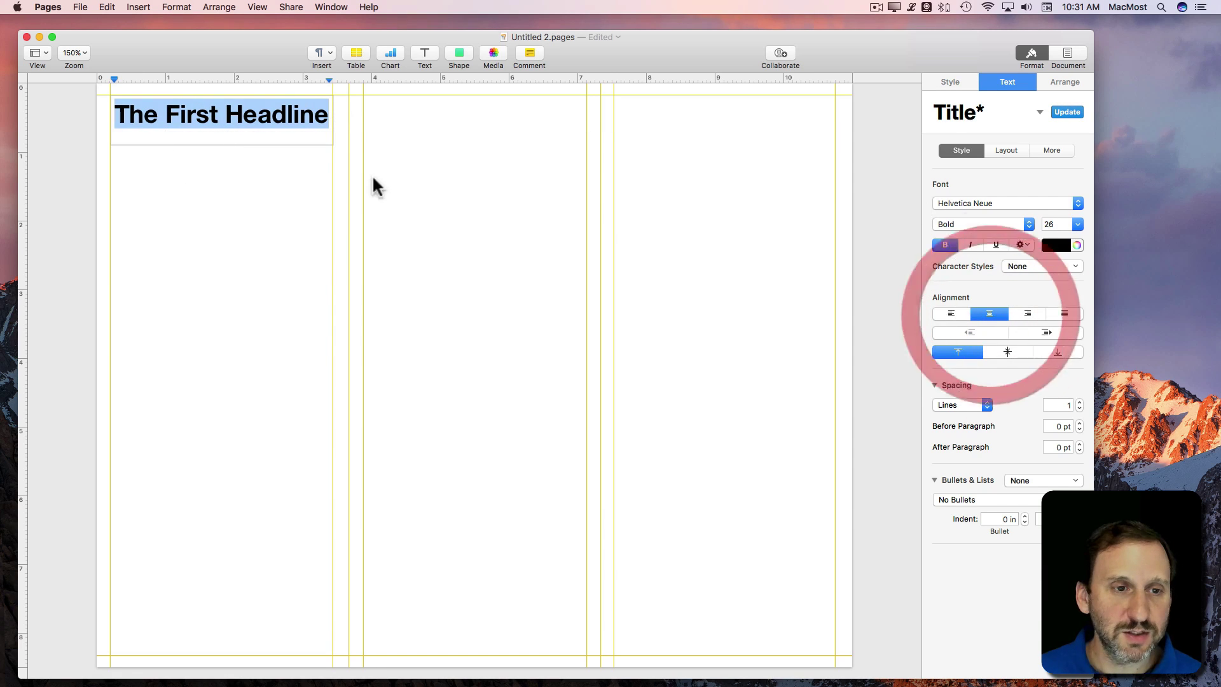
Step: Set the headline's text wrap to None and select its text box
left_click(1051, 81)
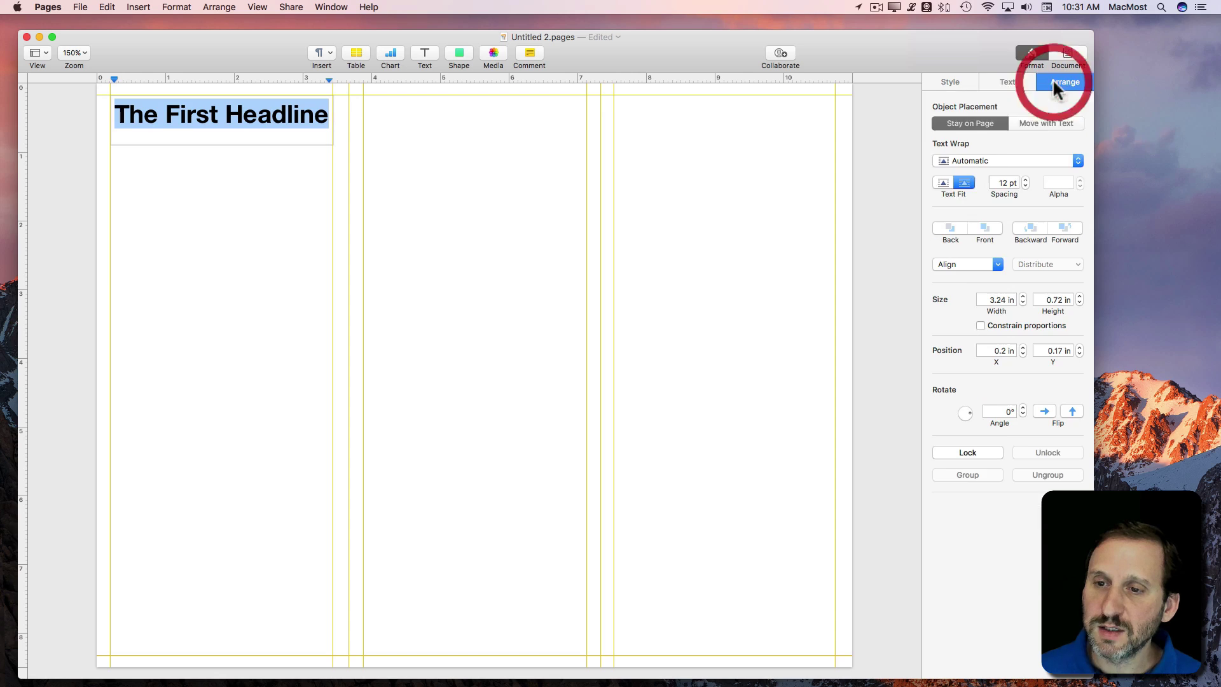
left_click(975, 162)
left_click(976, 207)
left_click(235, 150)
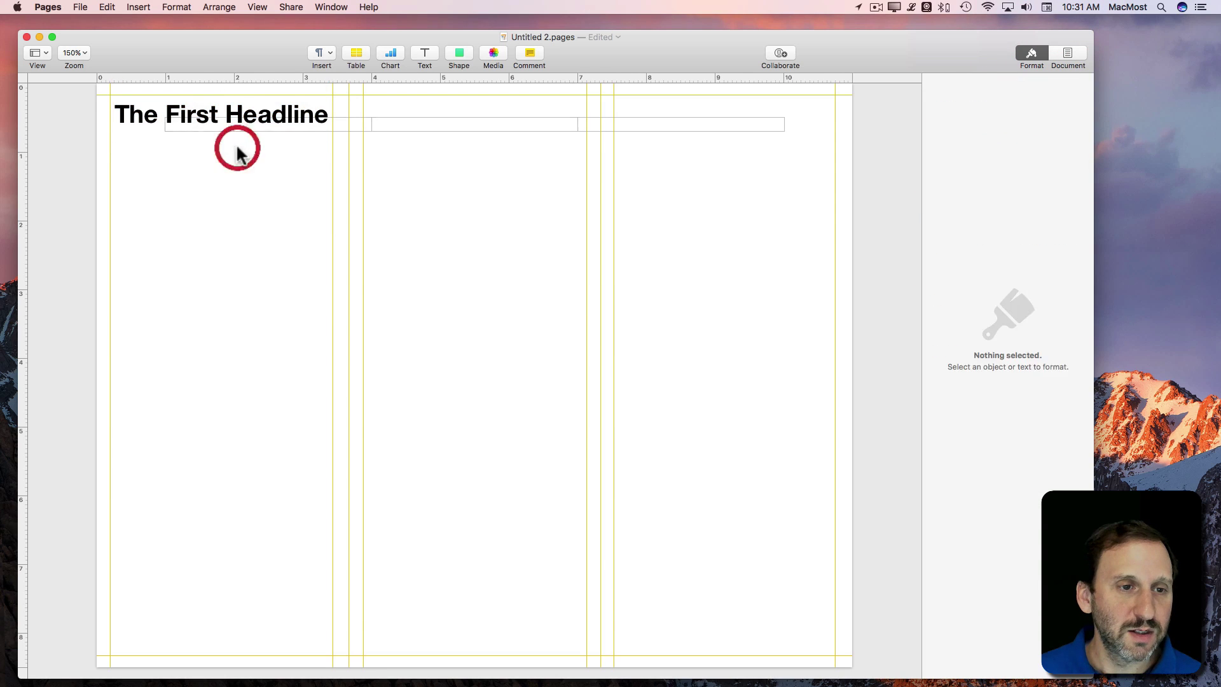
left_click(231, 125)
Step: Shorten the headline box to about 0.51 inches, duplicate it below, and make the copy Body style
left_click_drag(222, 145, 221, 132)
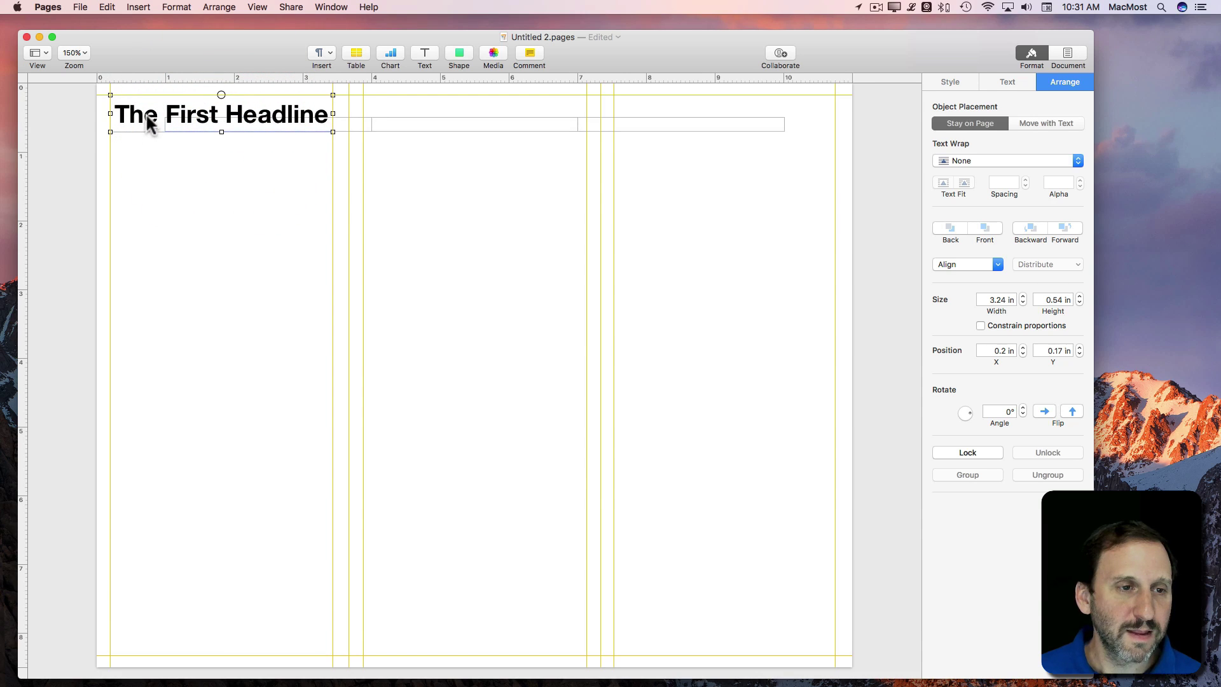
left_click_drag(148, 120, 149, 157)
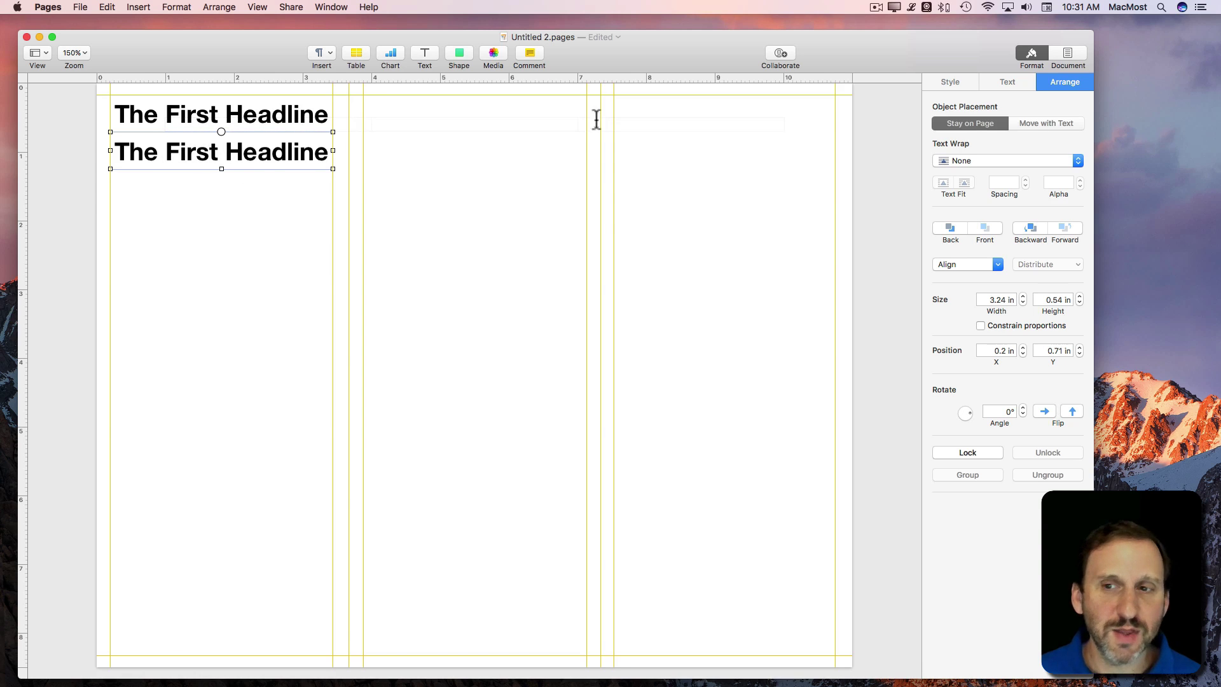
left_click(1016, 81)
left_click(954, 113)
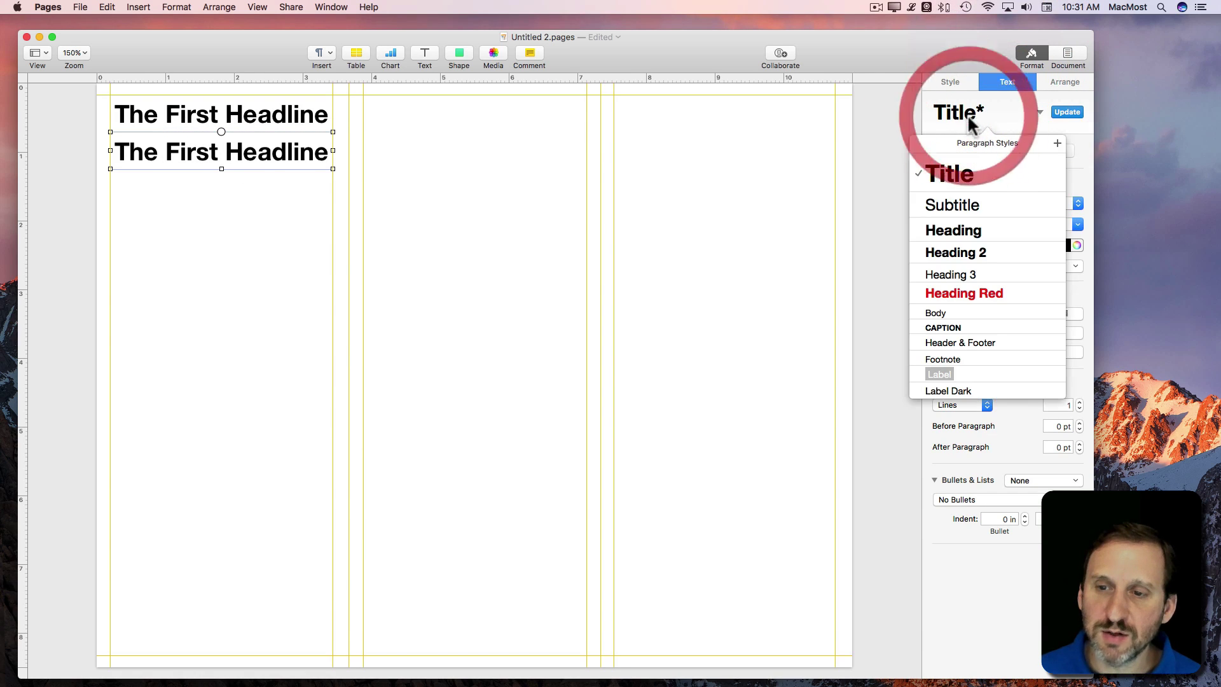
left_click(948, 311)
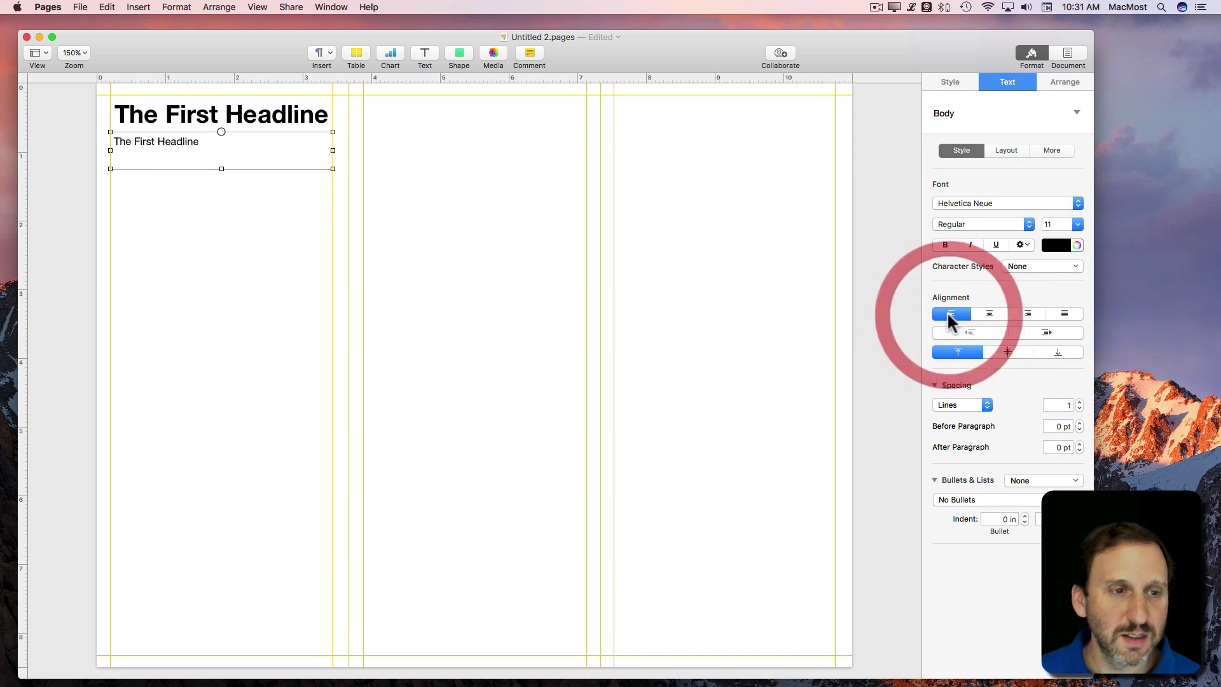
Step: Replace the copied line with four paragraphs of LittleIpsum placeholder text
double_click(196, 141)
triple_click(196, 142)
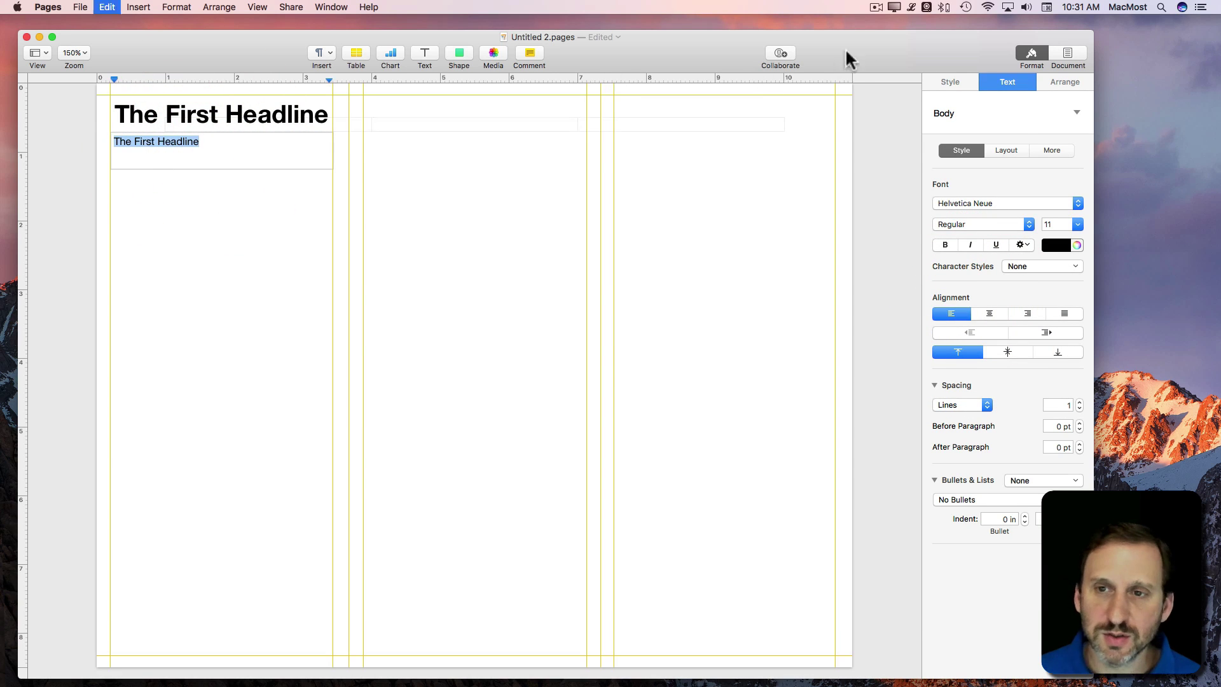
left_click(912, 7)
left_click(163, 142)
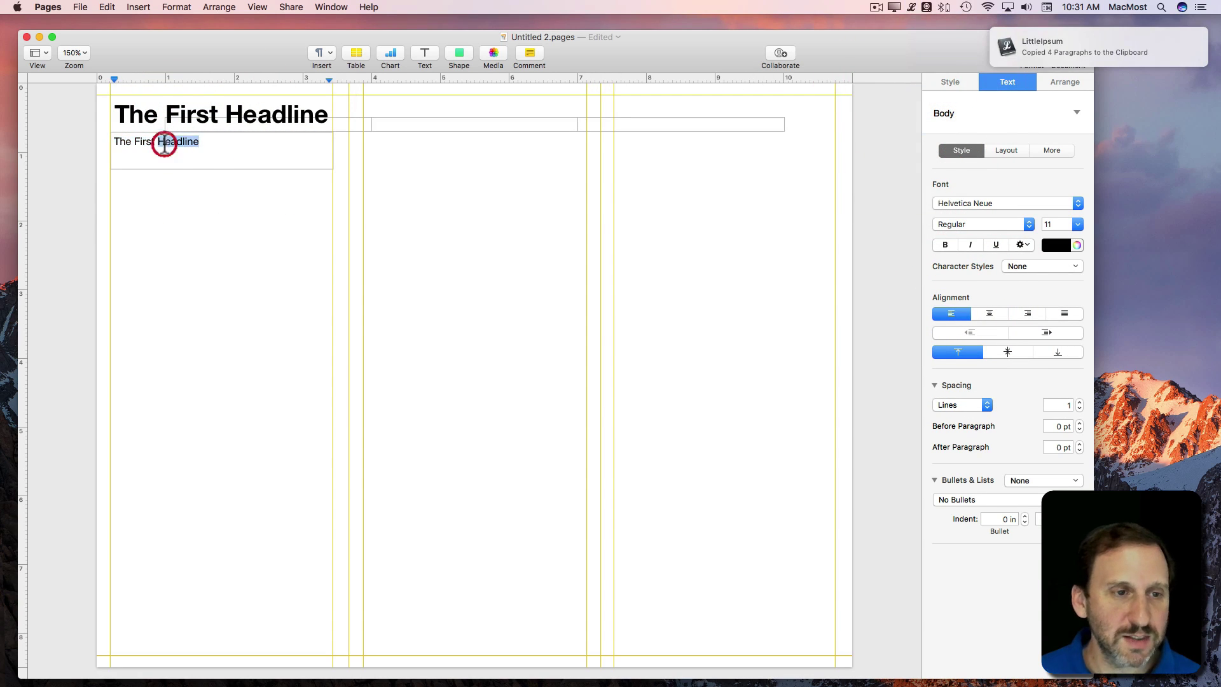
key("super+v")
Step: Stretch the body text box down the first panel to show every paragraph
left_click(237, 173)
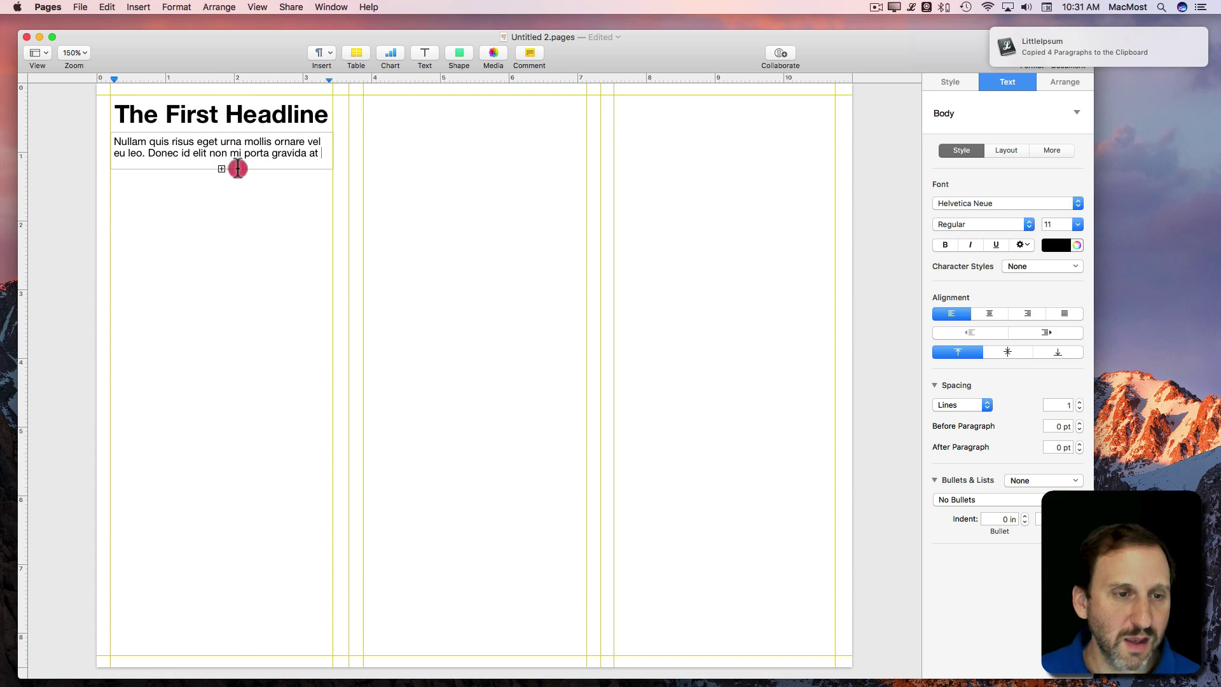
left_click(224, 167)
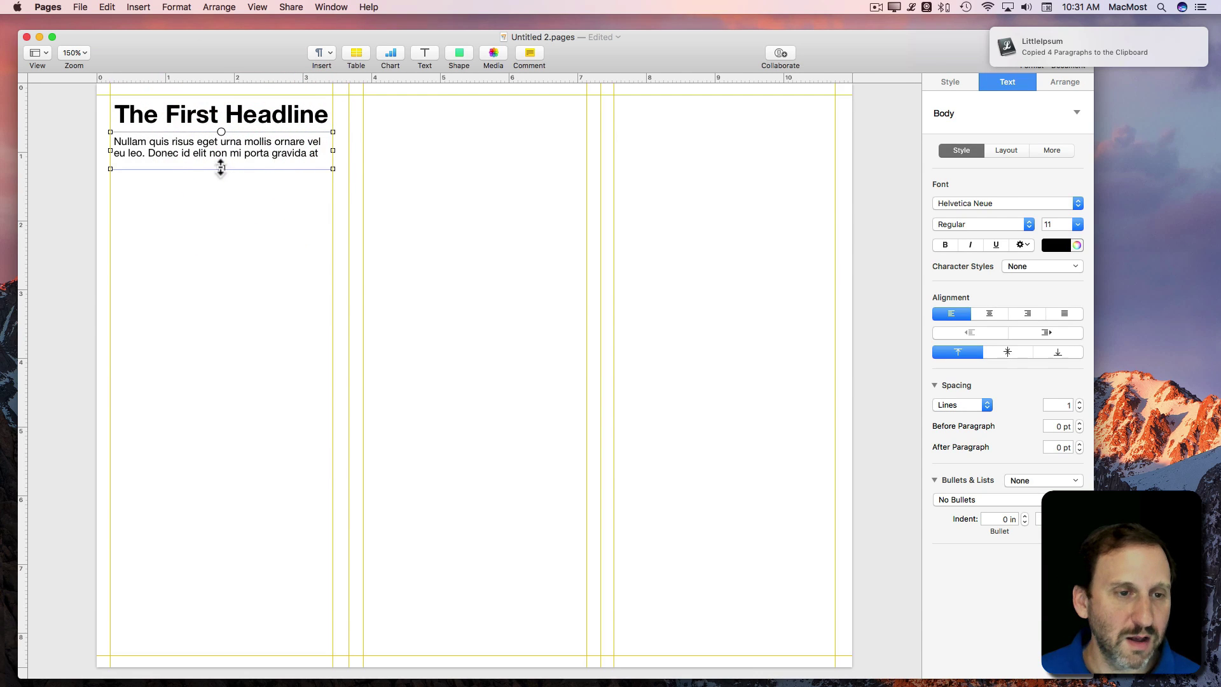
left_click_drag(223, 170, 200, 655)
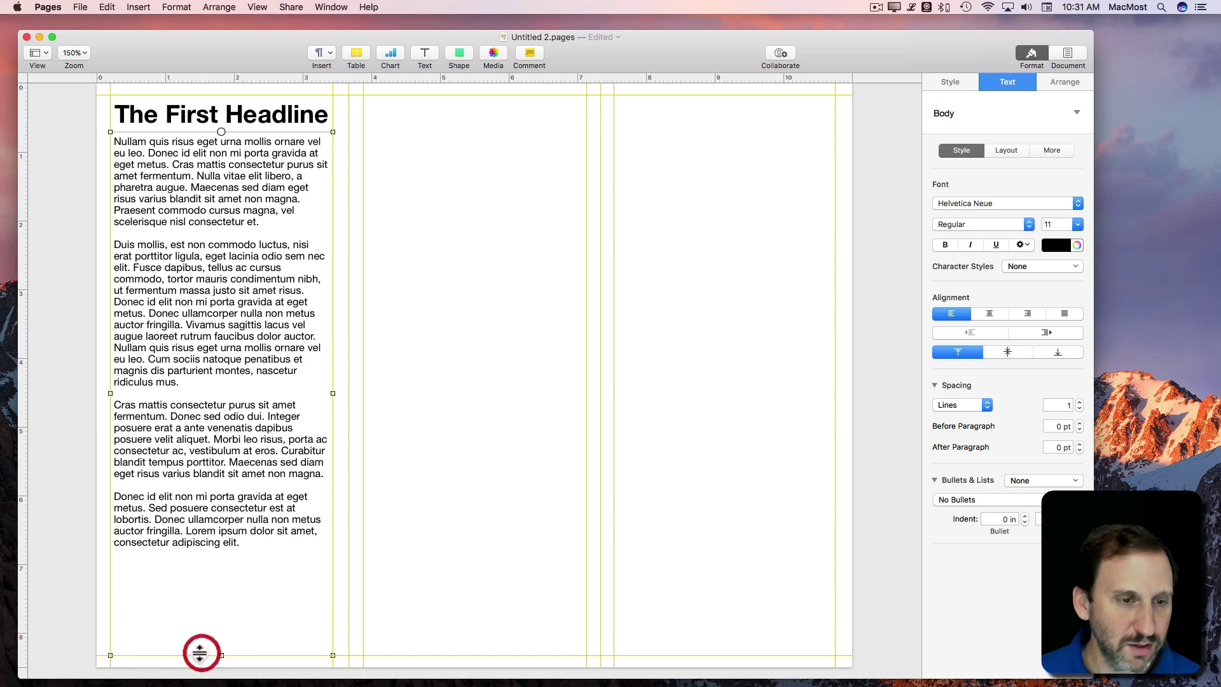
left_click(384, 156)
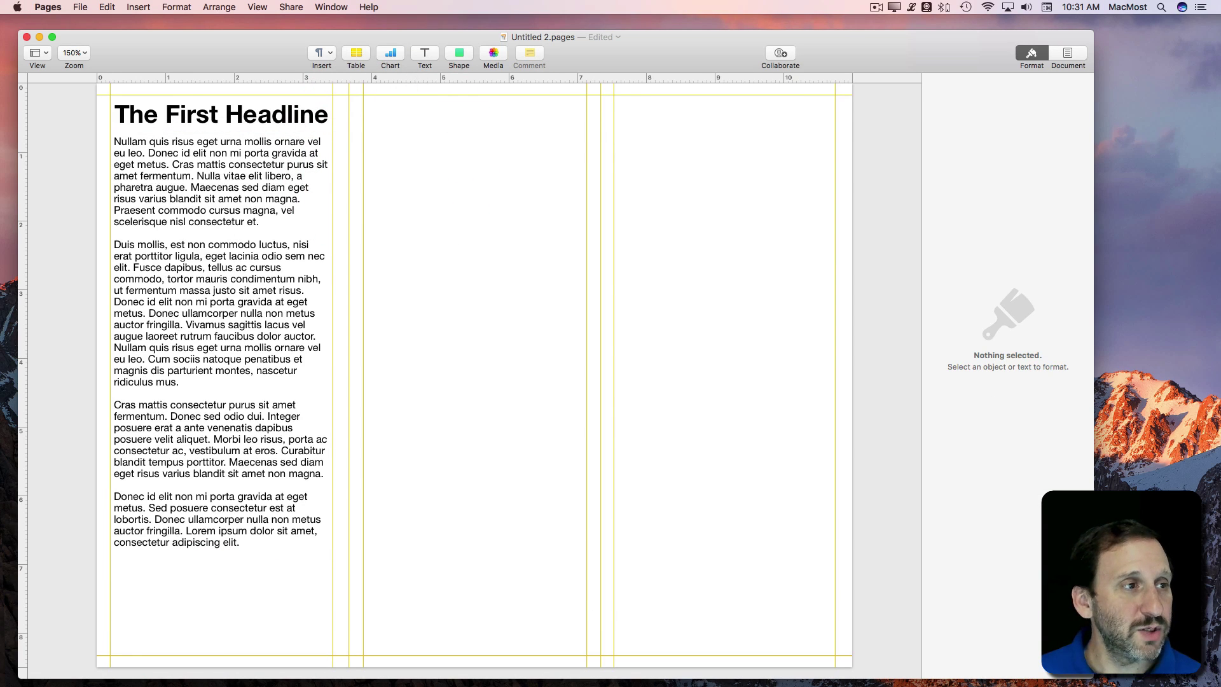
Step: Drop the boardwalk photo on the page, shrink it, and align it atop the middle panel
left_click_drag(499, 196, 507, 204)
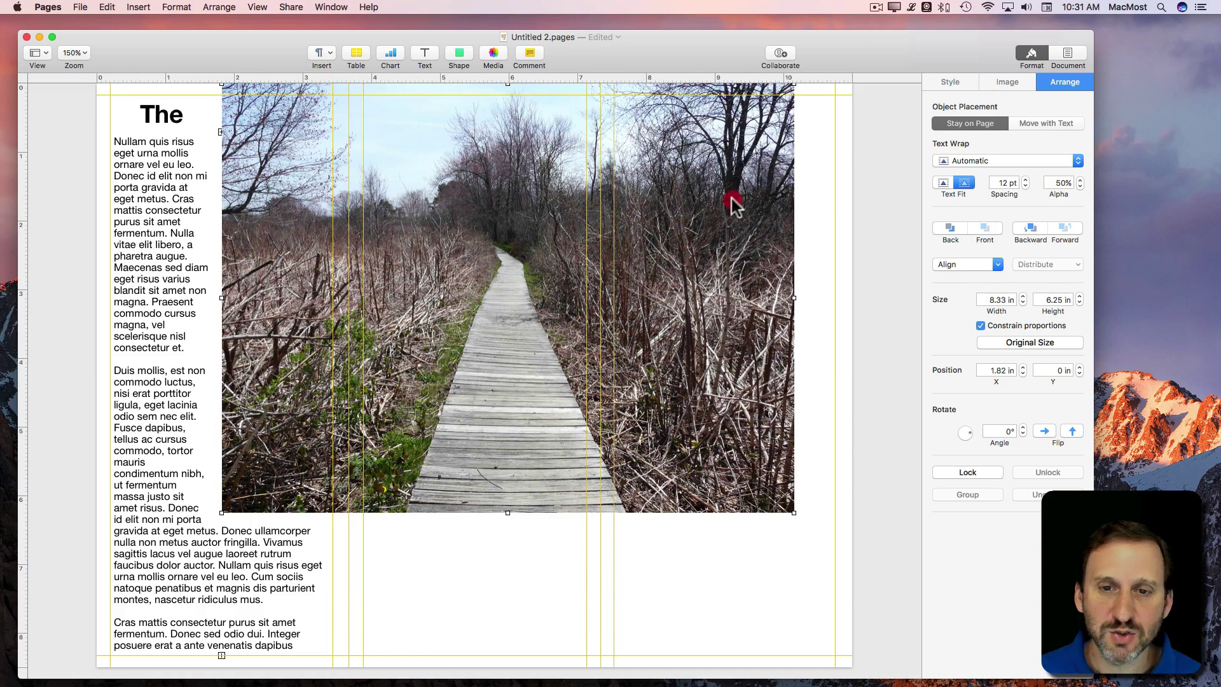
left_click_drag(732, 203, 732, 265)
left_click_drag(794, 593, 404, 296)
left_click_drag(369, 219, 513, 154)
left_click_drag(545, 231, 585, 261)
left_click(492, 332)
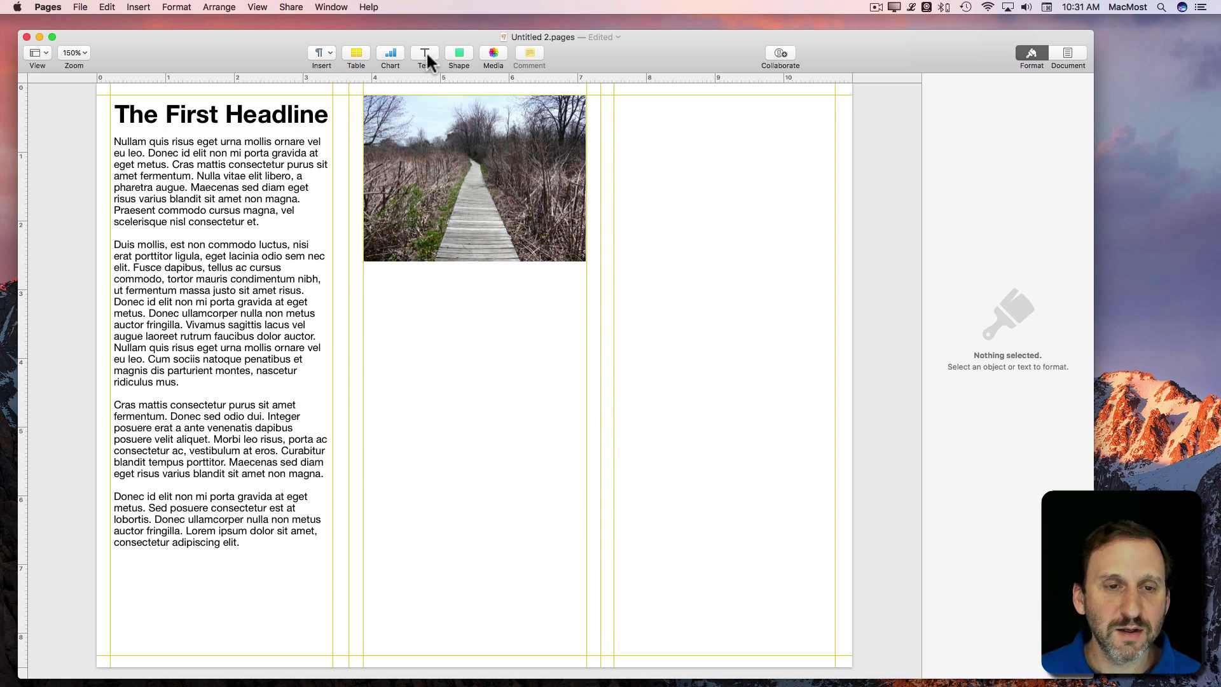
Step: Copy the body text box under the photo and link the first panel's text to it
left_click(232, 244)
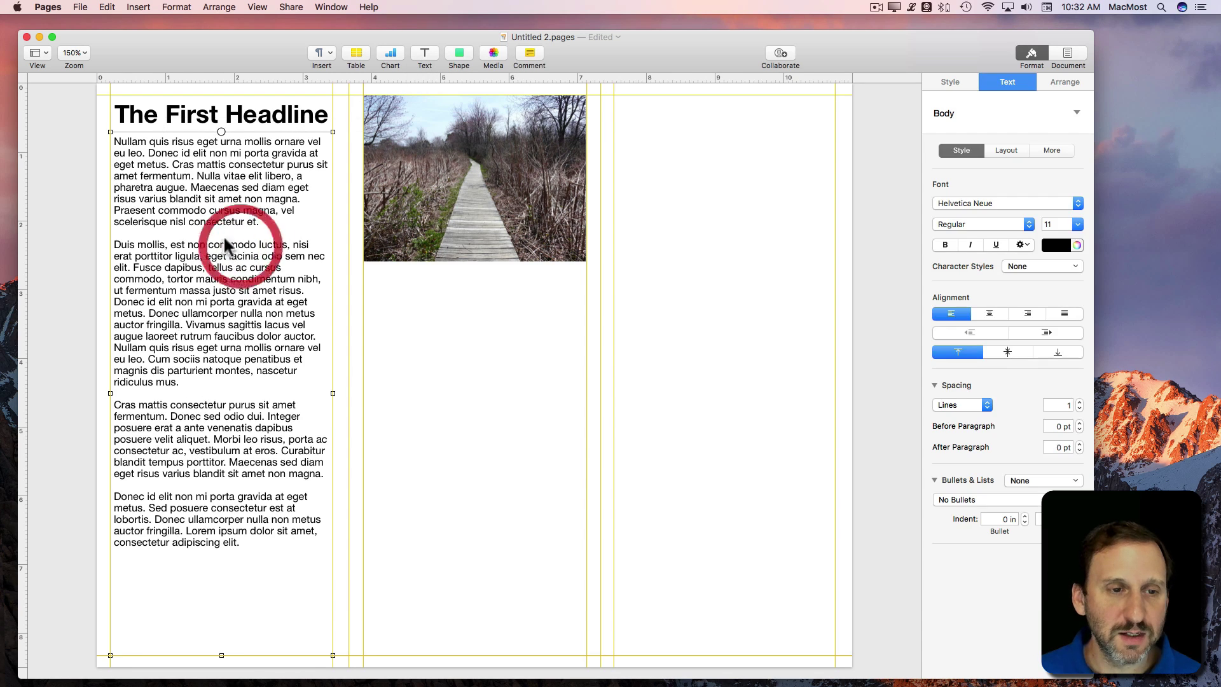
left_click_drag(210, 223, 443, 355)
left_click(221, 173)
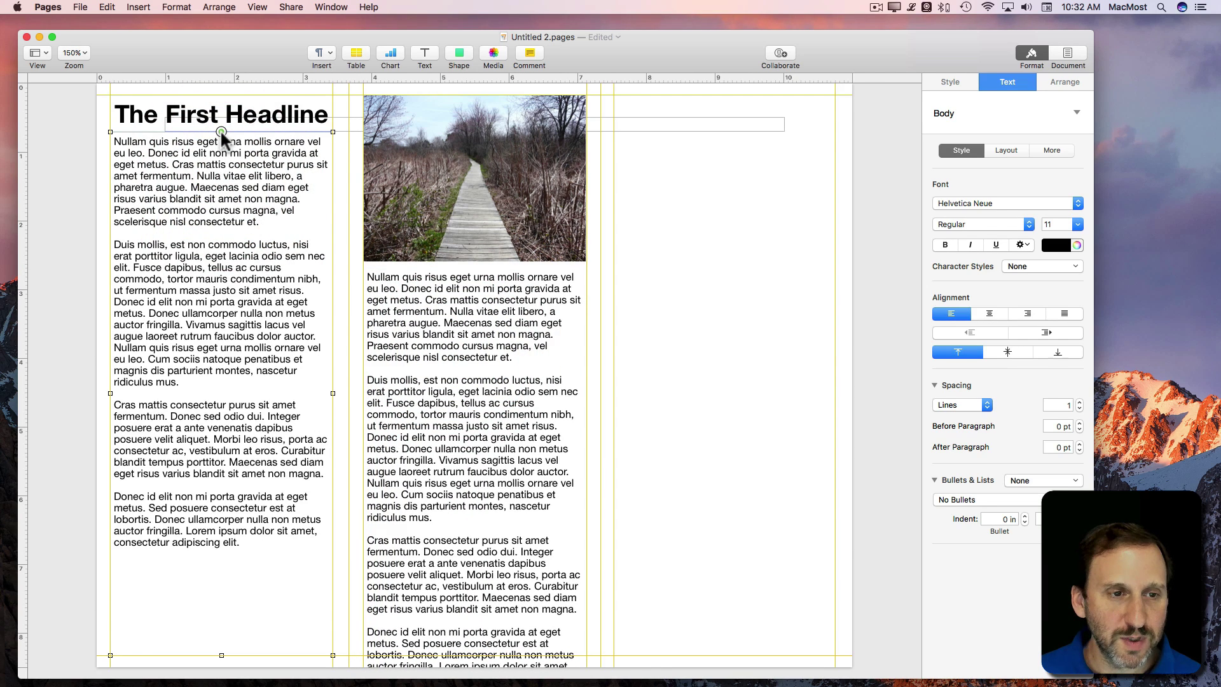
left_click(221, 131)
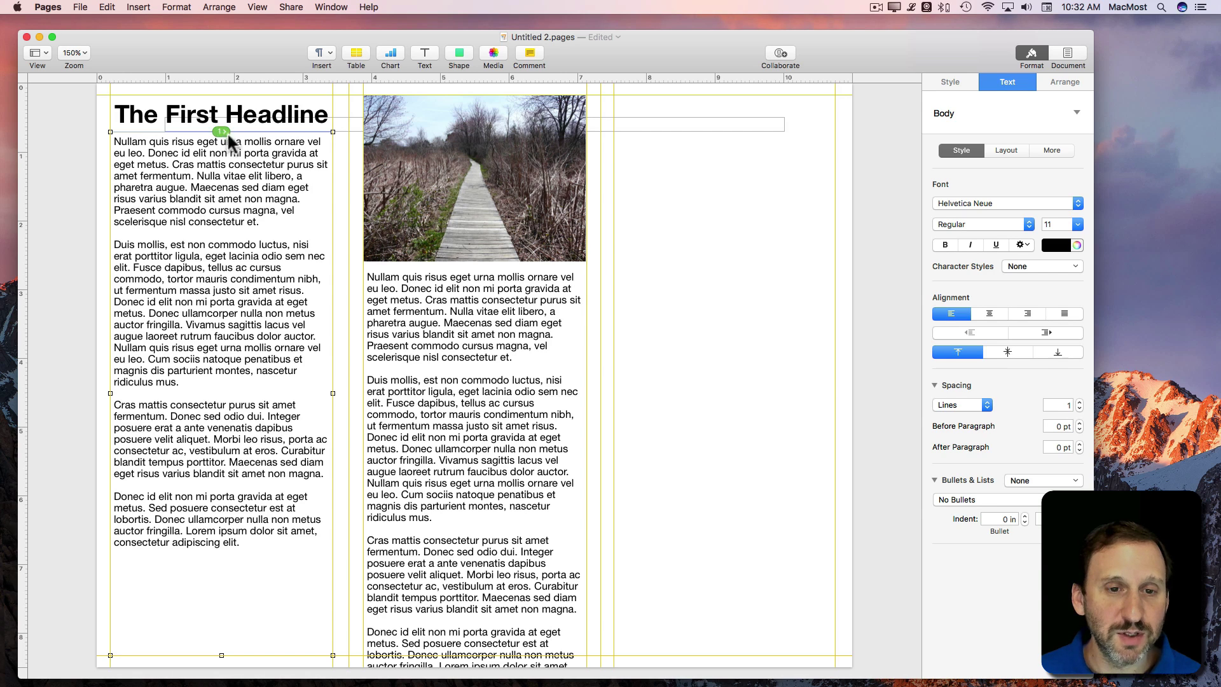
left_click(416, 310)
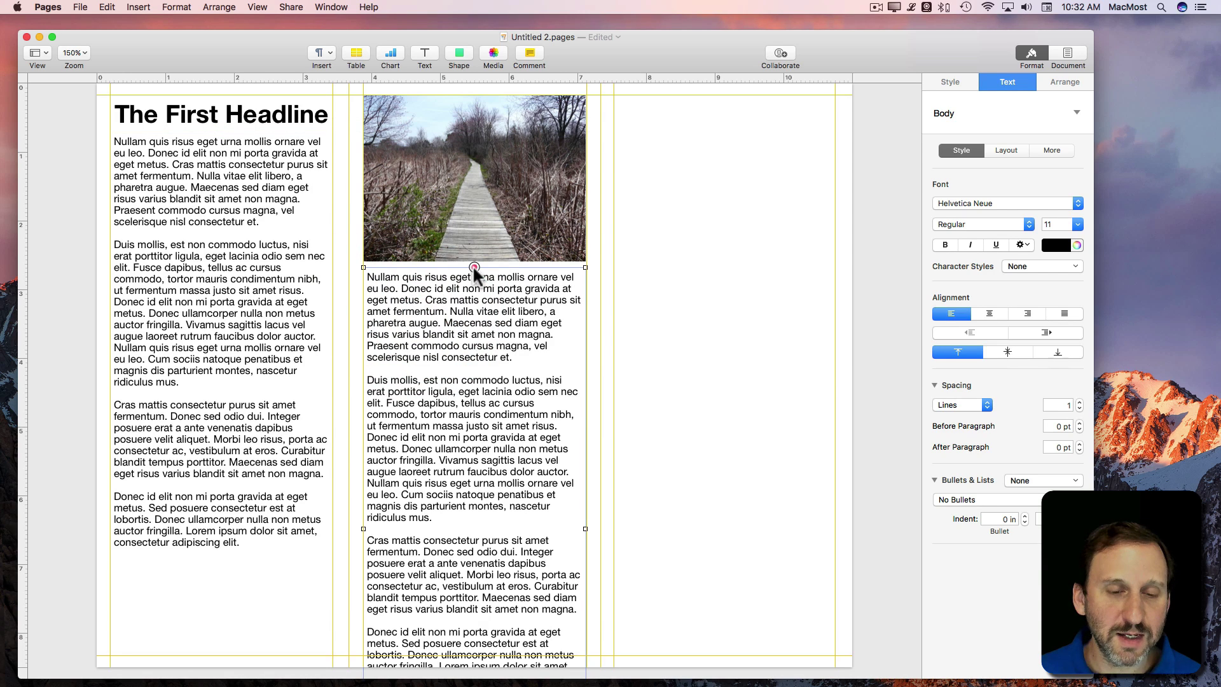
Step: Join the middle box to the first panel's thread, confirming the merge
left_click(475, 267)
left_click(474, 266)
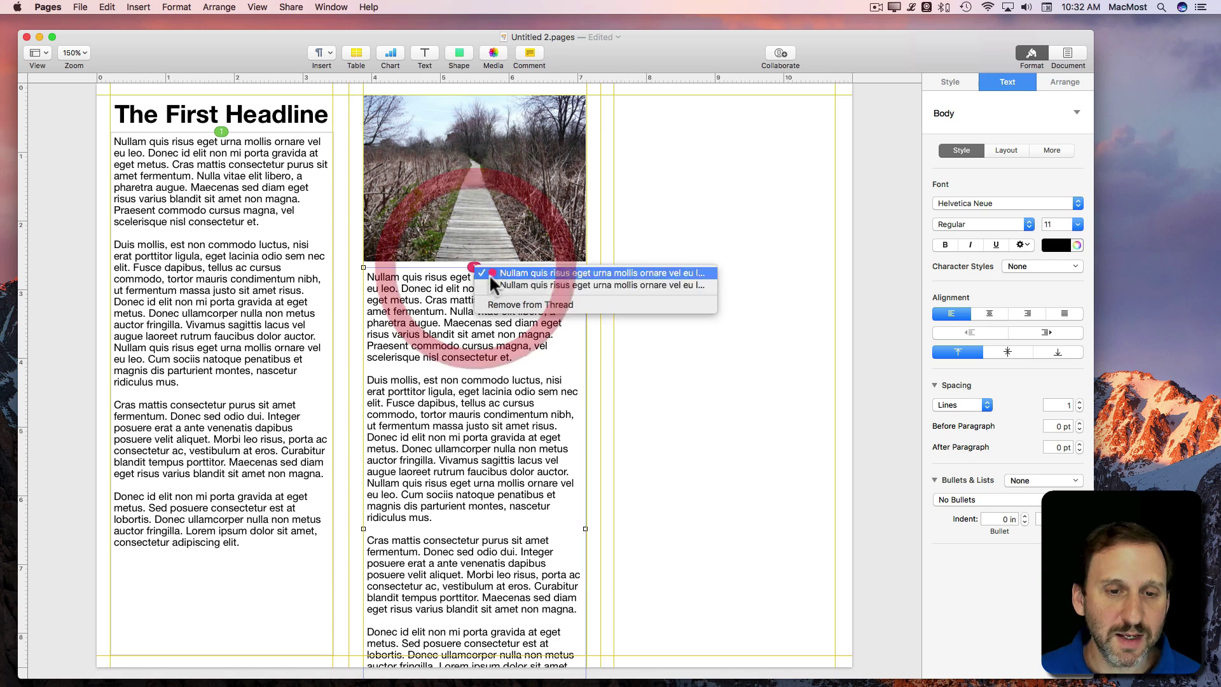
left_click(498, 283)
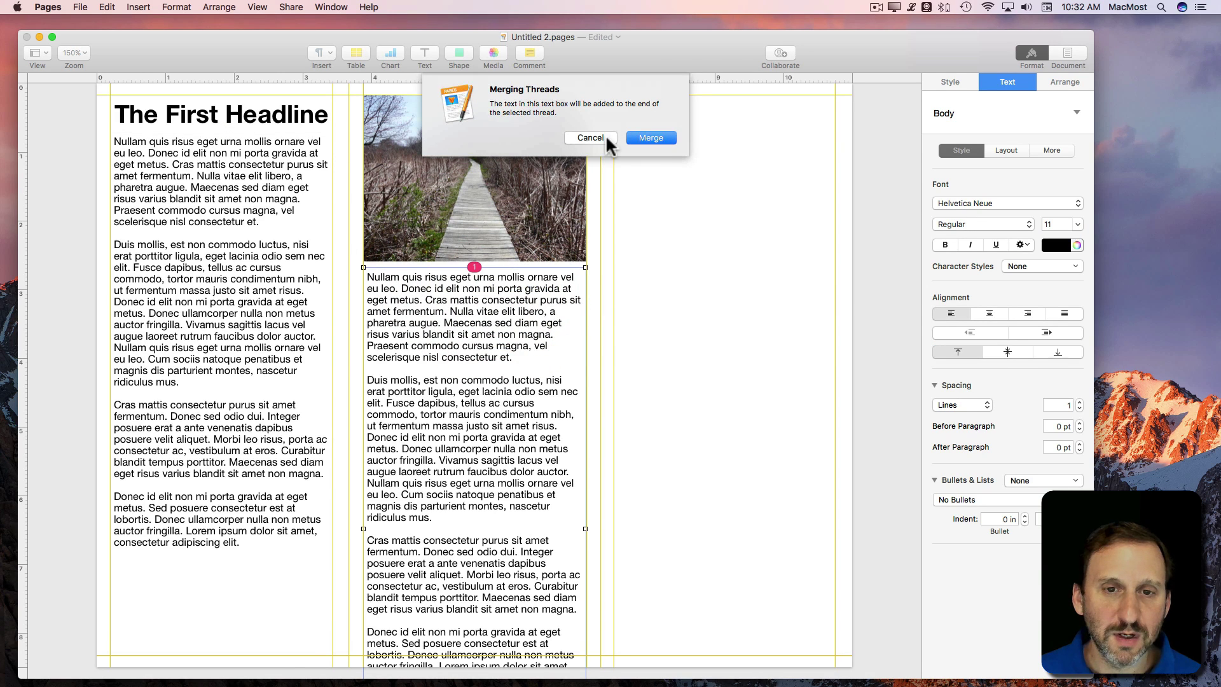
left_click(640, 132)
Step: Delete the middle box's duplicated text and link the empty box to the first panel's thread
left_click(490, 308)
key("super+a")
key("super+c")
key("Delete")
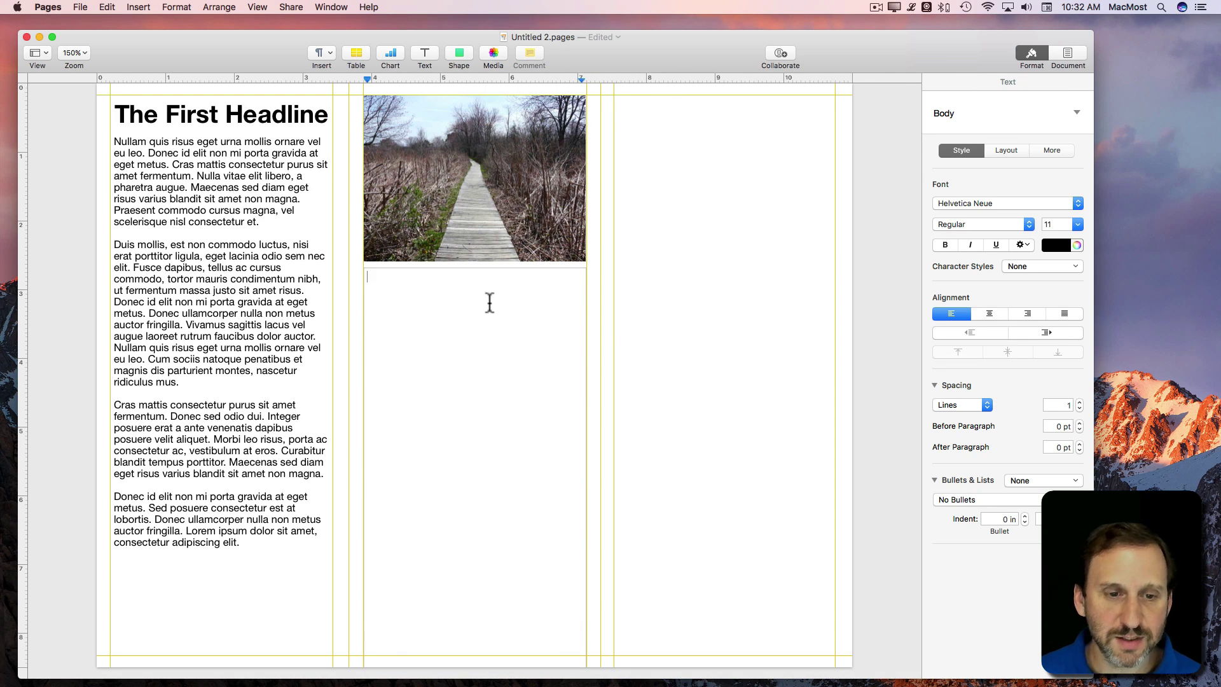
key("Escape")
left_click(479, 279)
left_click(474, 267)
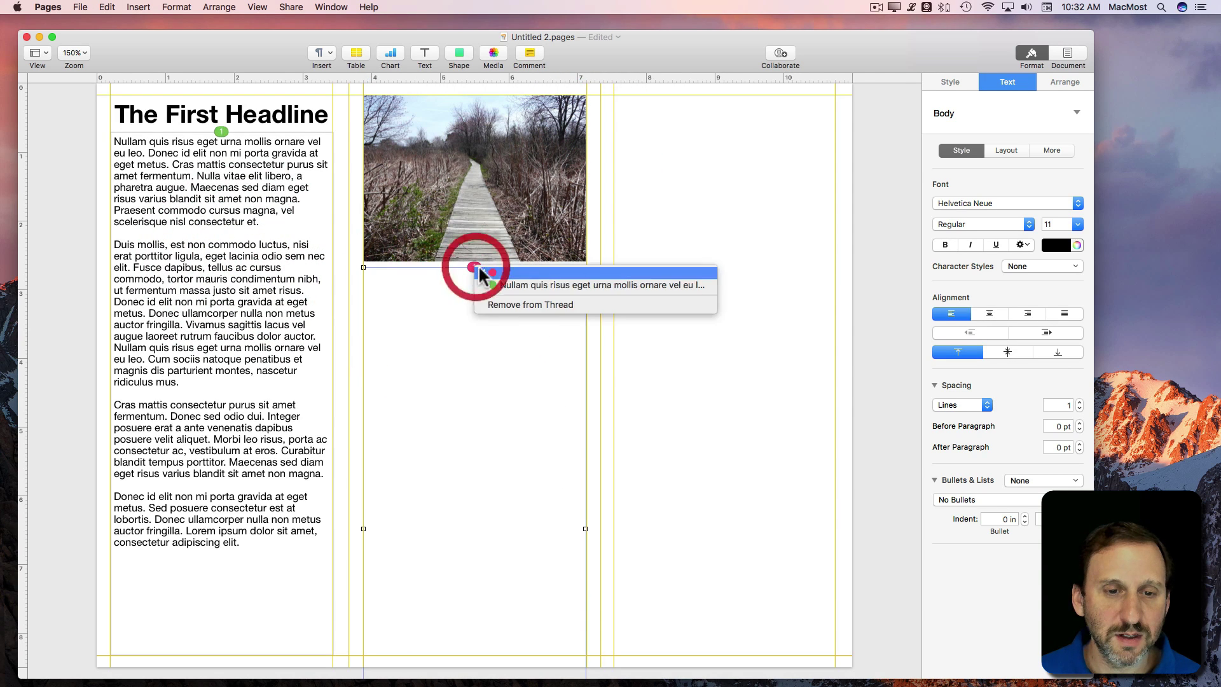
left_click(491, 282)
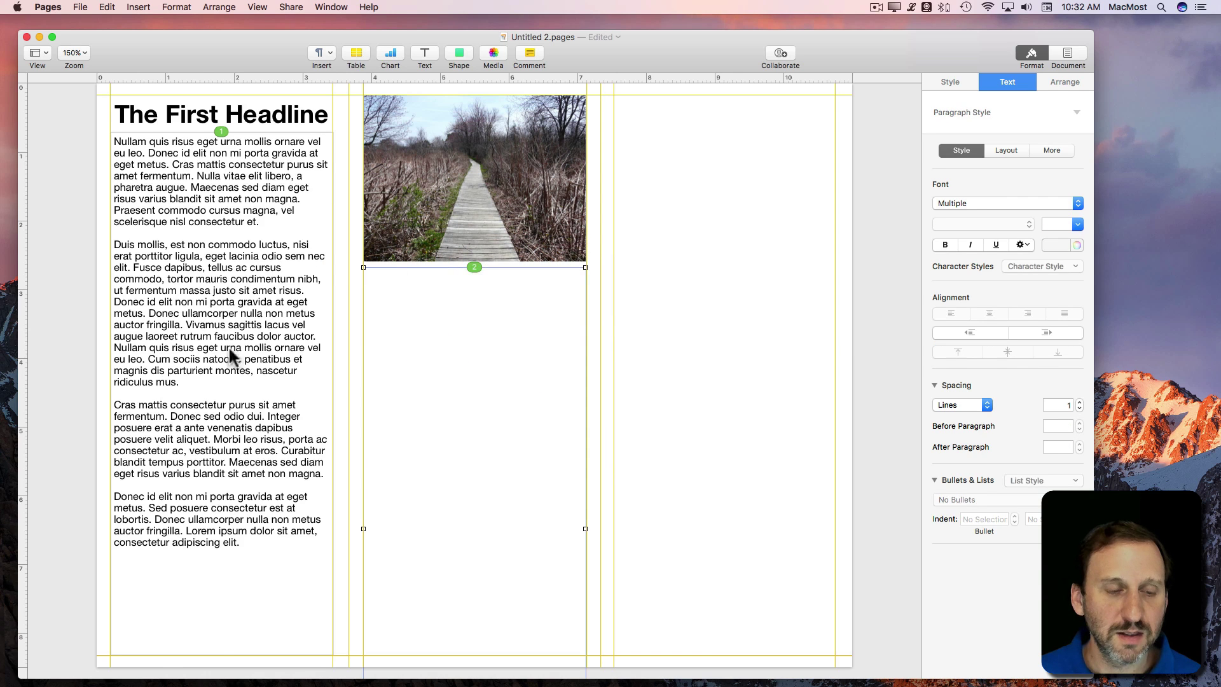
Step: Paste more placeholder text as a new last paragraph so it flows into the middle box
left_click(231, 409)
left_click(247, 547)
key("Return")
key("Return")
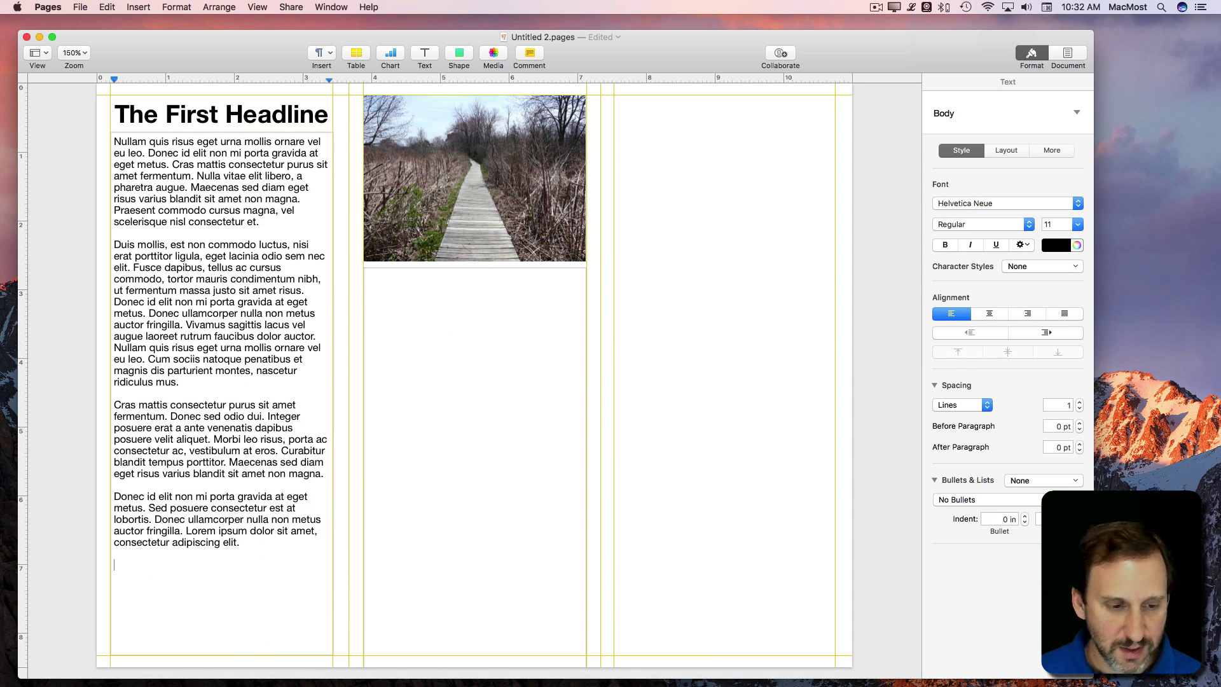
key("super+v")
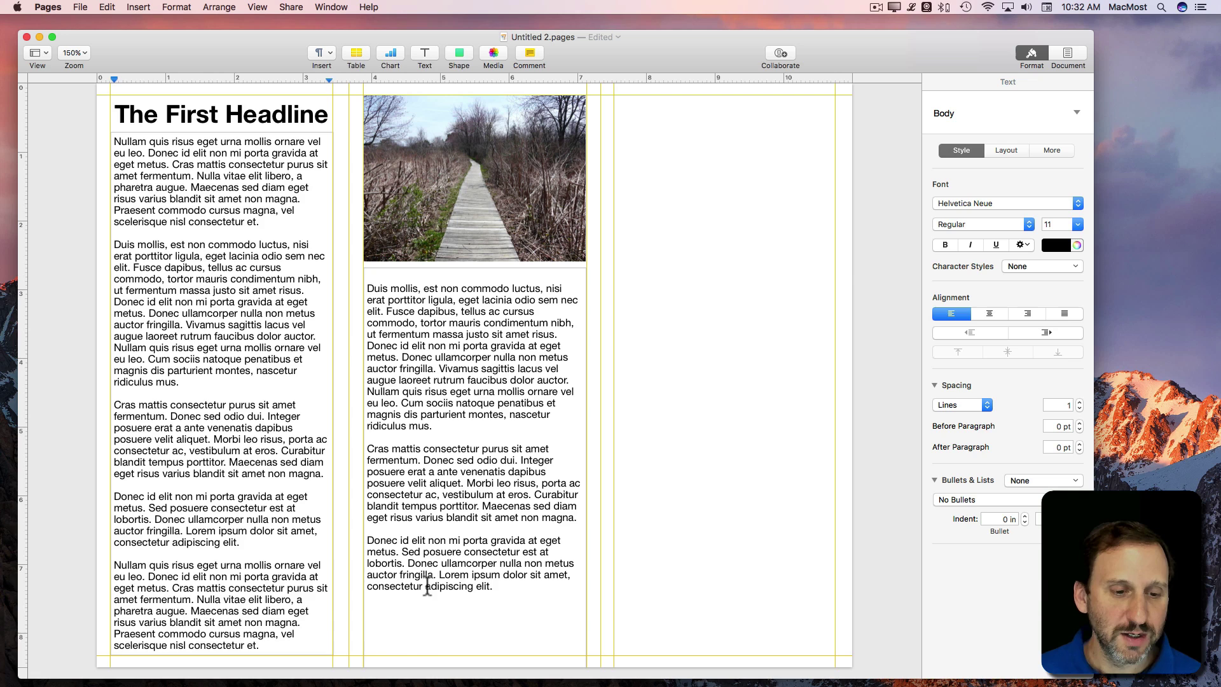
left_click(94, 595)
left_click(153, 601)
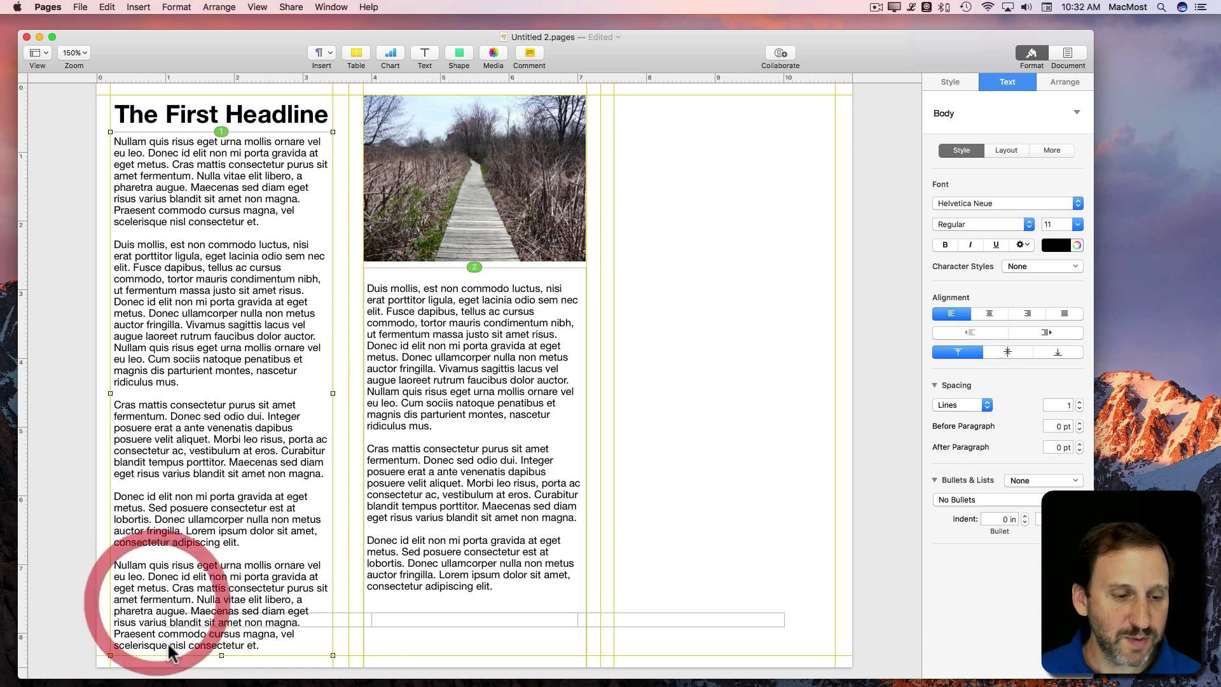
mouse_move(222, 654)
left_mouse_down()
mouse_move(237, 583)
mouse_move(215, 656)
left_mouse_up()
left_click(220, 612)
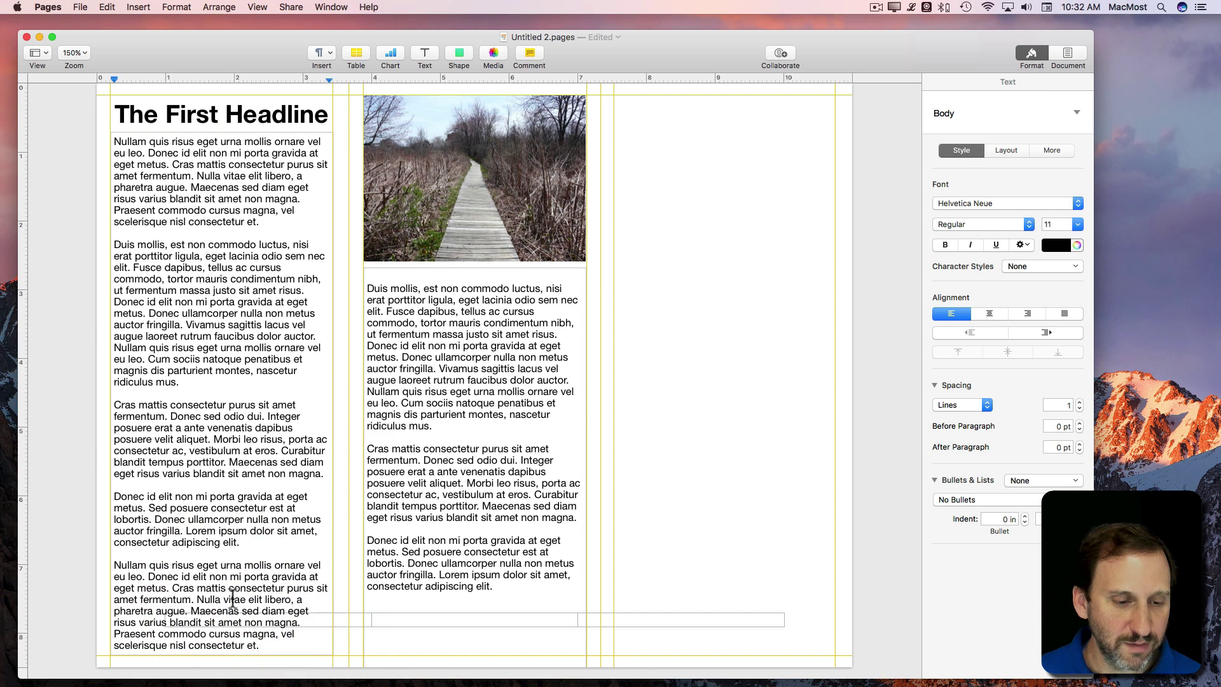
left_click(101, 534)
left_click(187, 529)
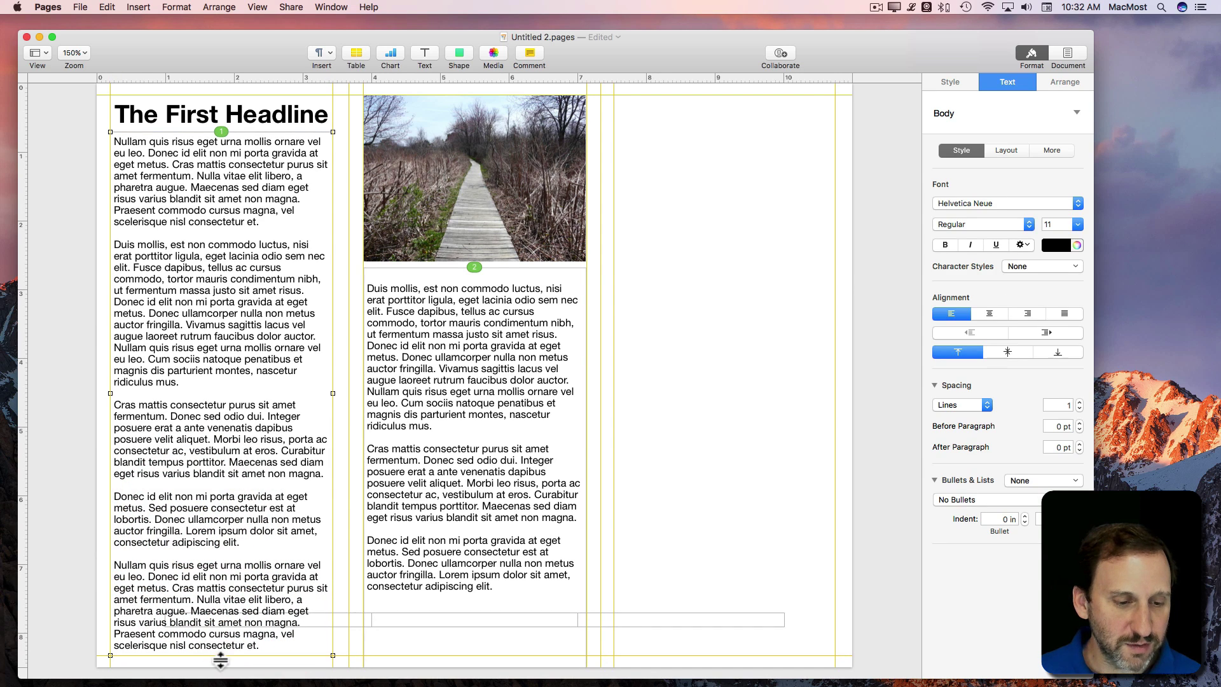
mouse_move(221, 655)
left_mouse_down()
mouse_move(234, 522)
mouse_move(222, 655)
left_mouse_up()
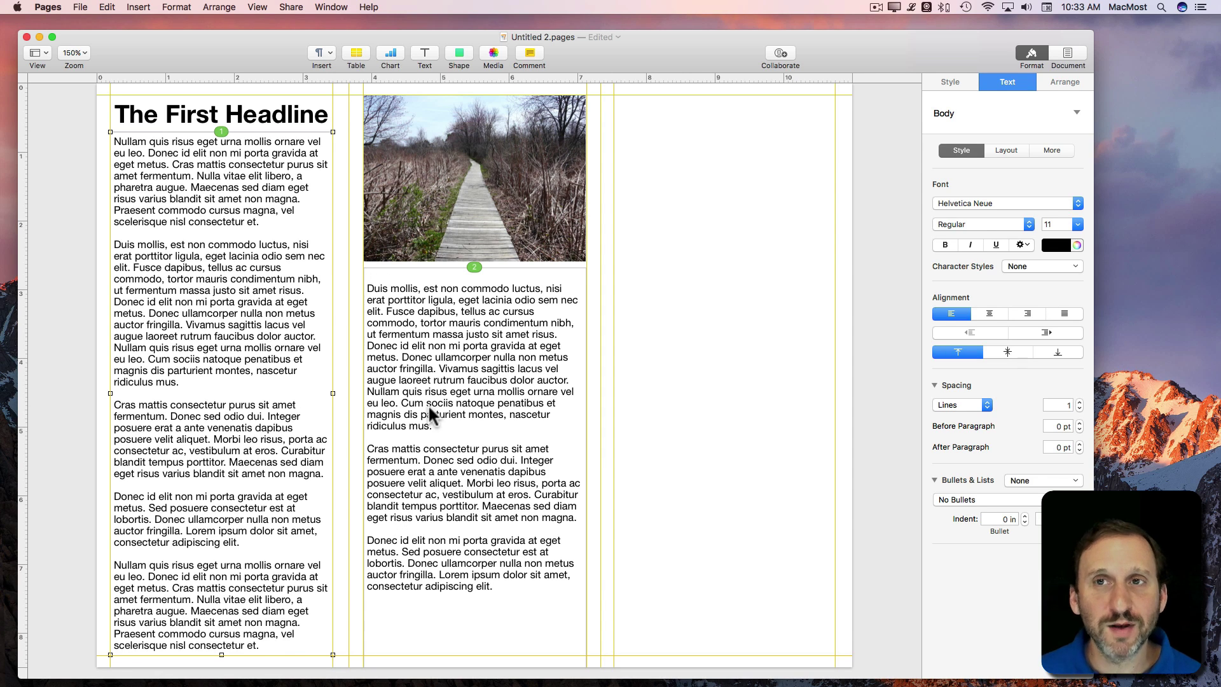
left_click(717, 170)
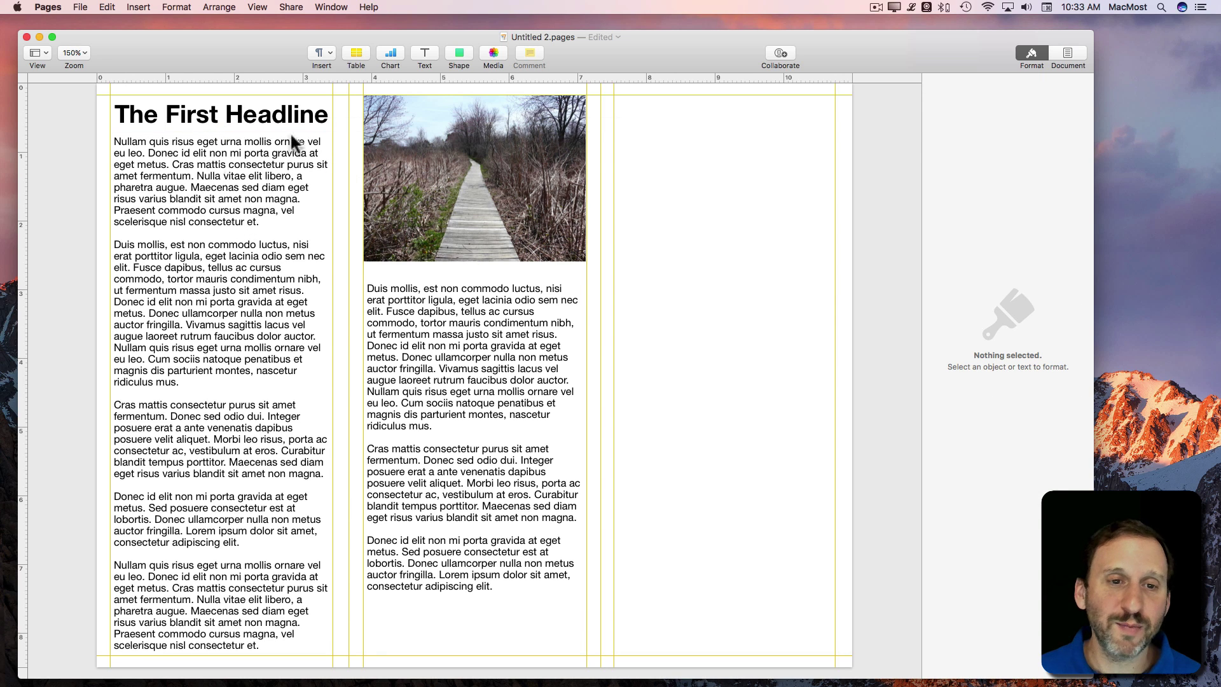